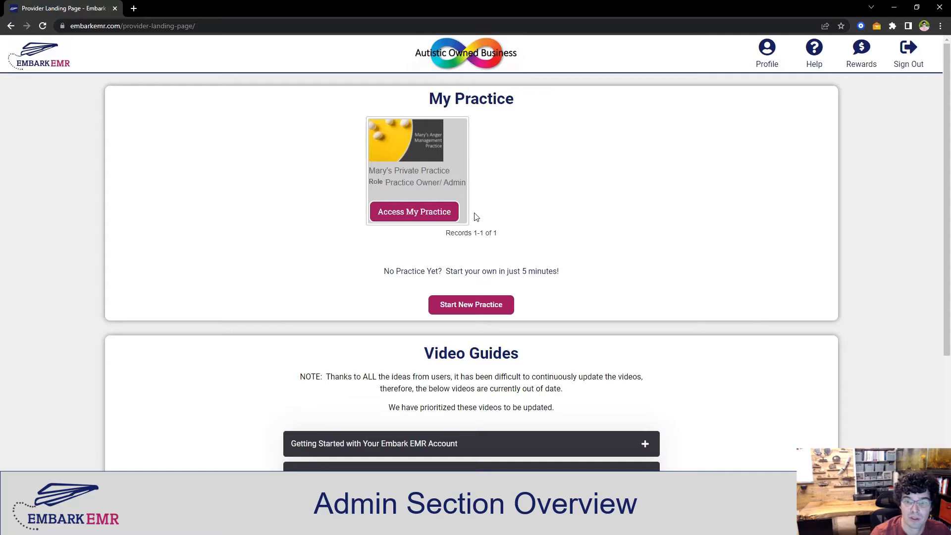
# Access the practice and open its Admin section to view the Practice Details.
pyautogui.click(400, 214)
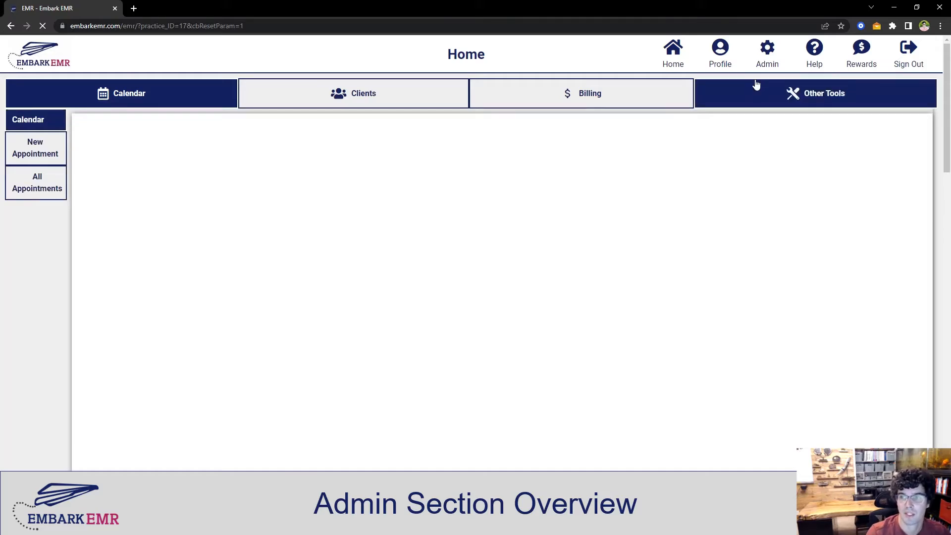
pyautogui.click(767, 55)
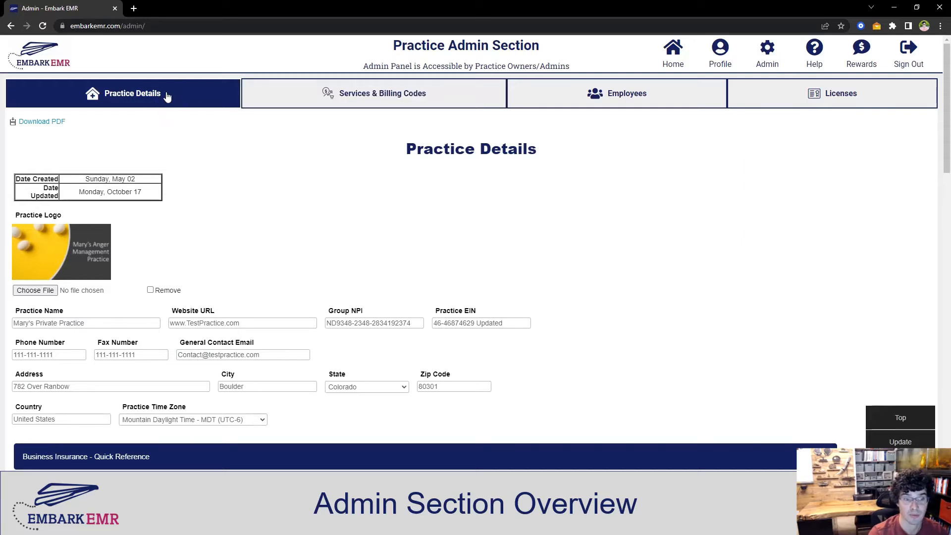
pyautogui.scroll(-2, 677, 158)
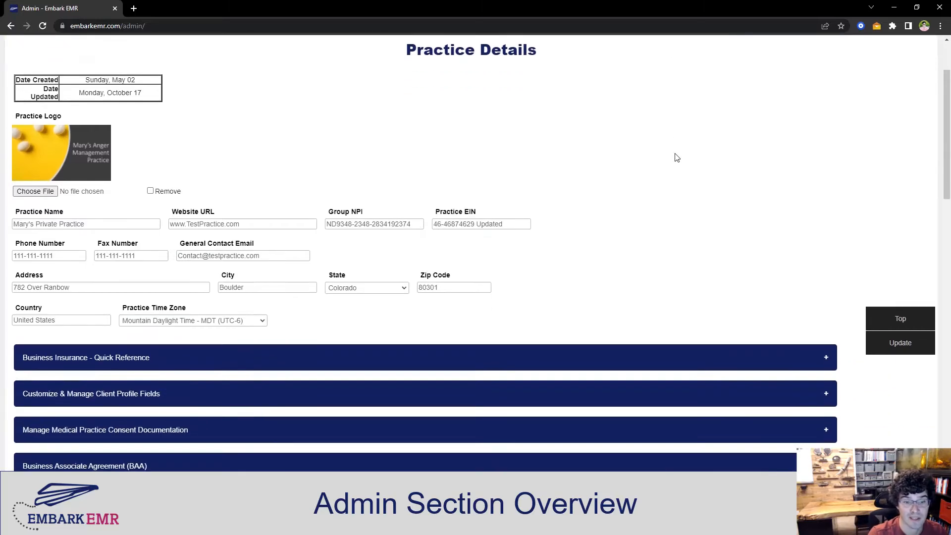
pyautogui.scroll(1, 279, 182)
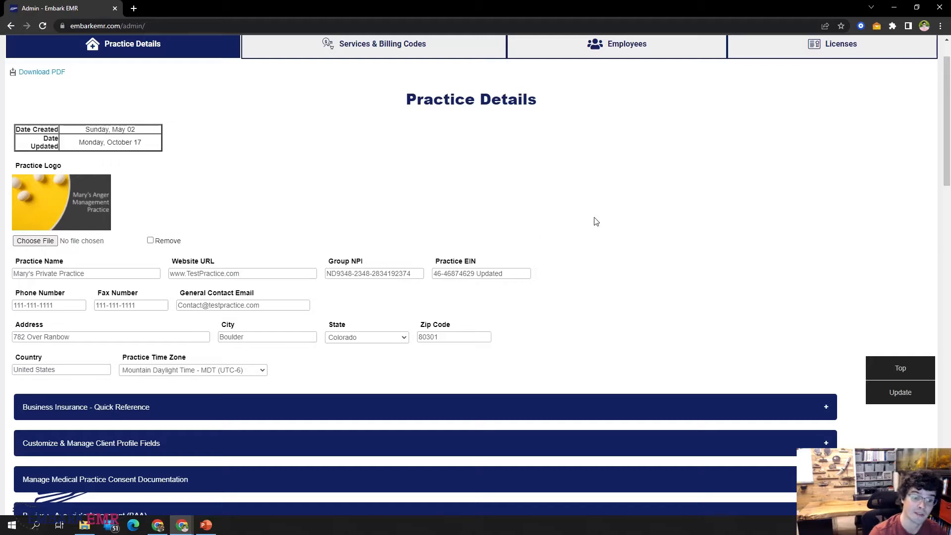
# Review the Business Insurance - Quick Reference section of the practice details and collapse it again.
pyautogui.scroll(-4, 594, 221)
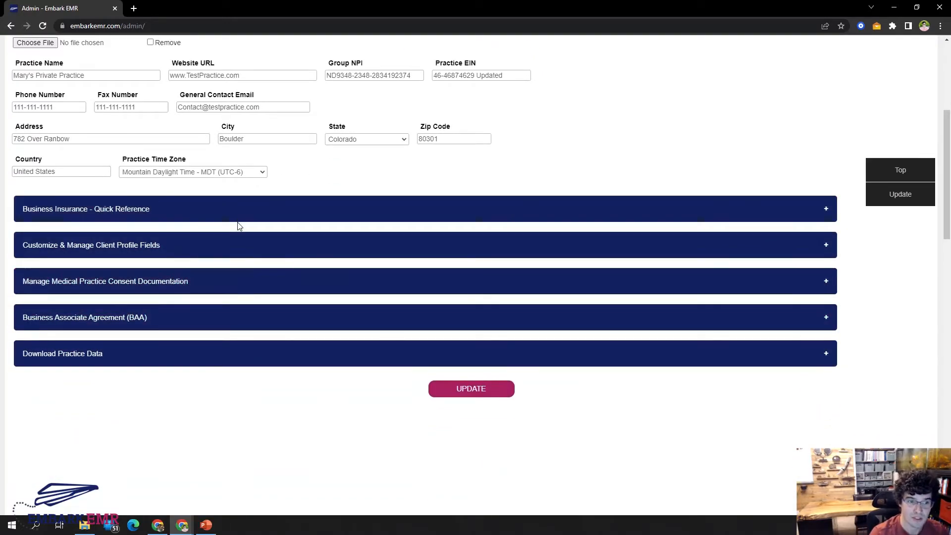
pyautogui.click(149, 211)
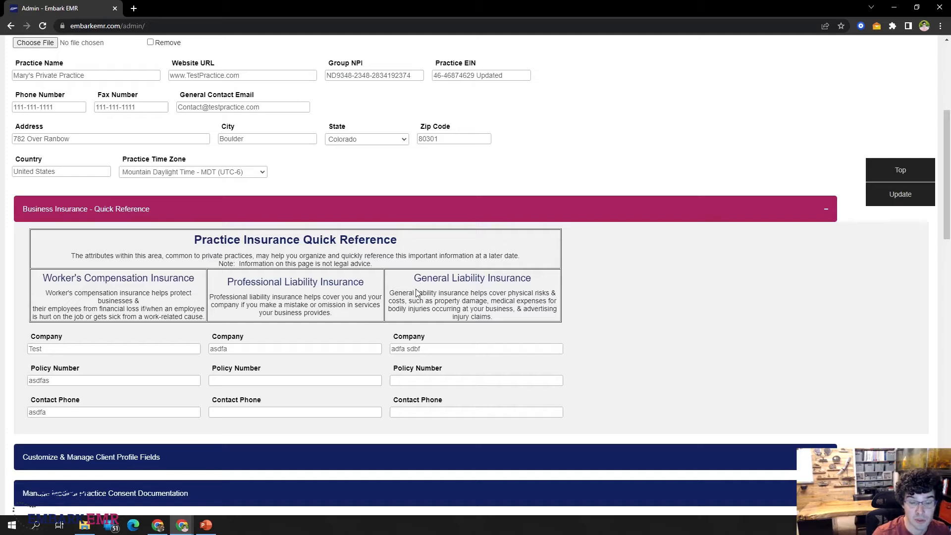
pyautogui.click(414, 208)
# Expand Customize & Manage Client Profile Fields and examine its customization options and the Medical History fields.
pyautogui.click(158, 240)
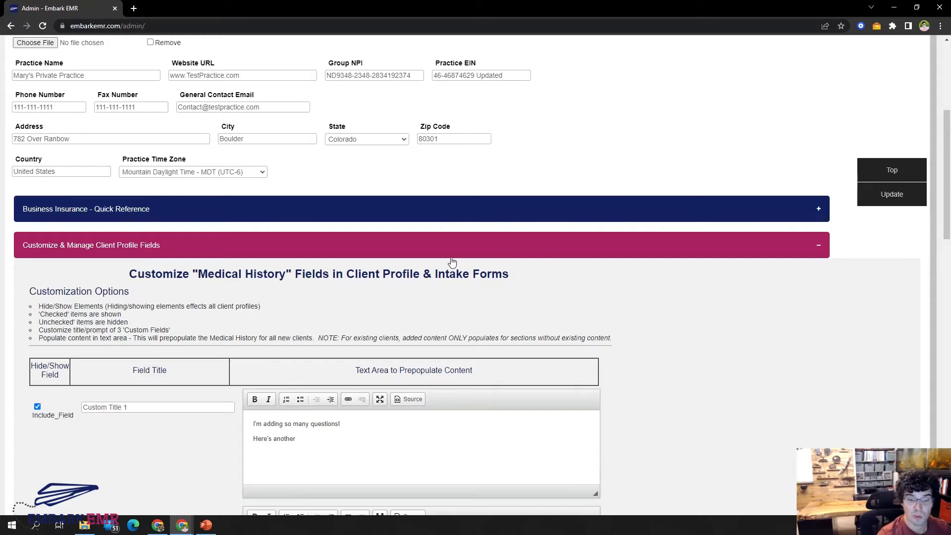
pyautogui.scroll(-2, 713, 274)
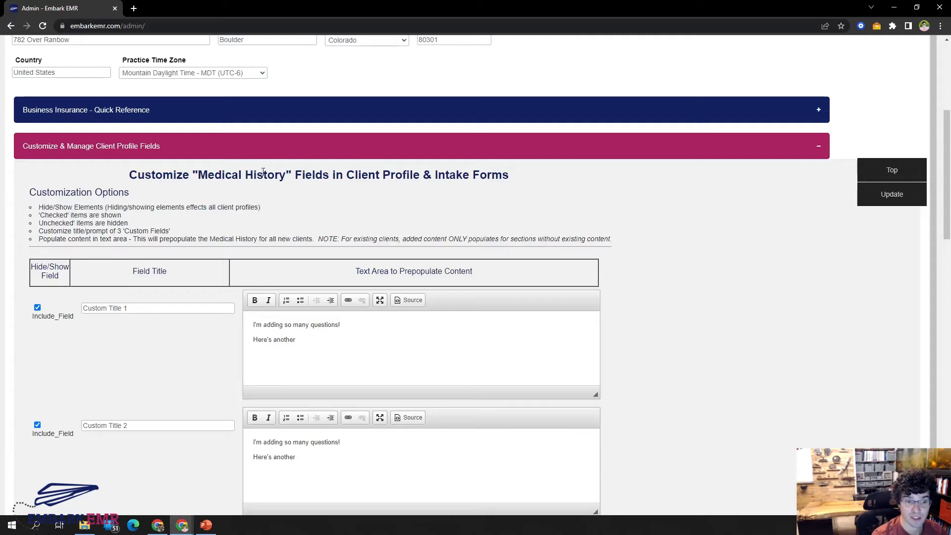
pyautogui.scroll(-2, 161, 182)
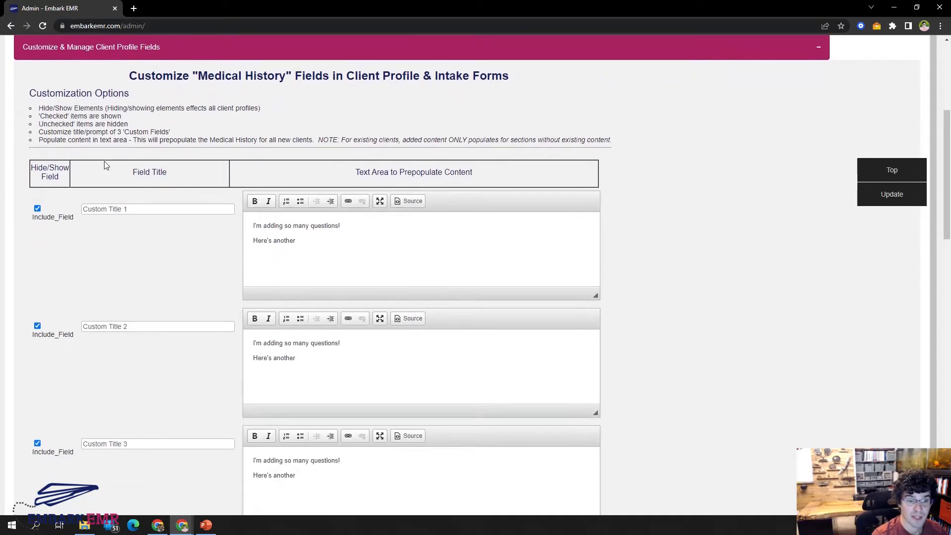
pyautogui.scroll(-3, 90, 279)
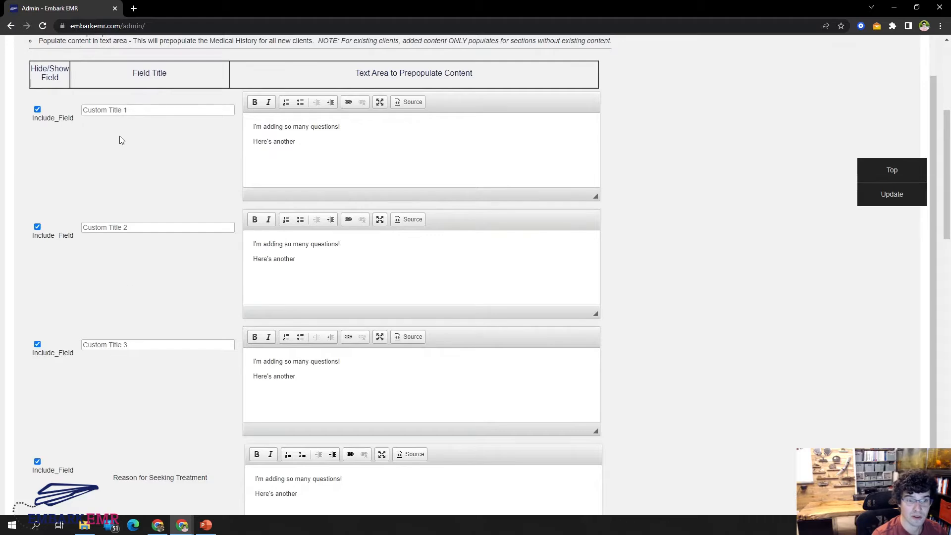
pyautogui.scroll(-6, 179, 190)
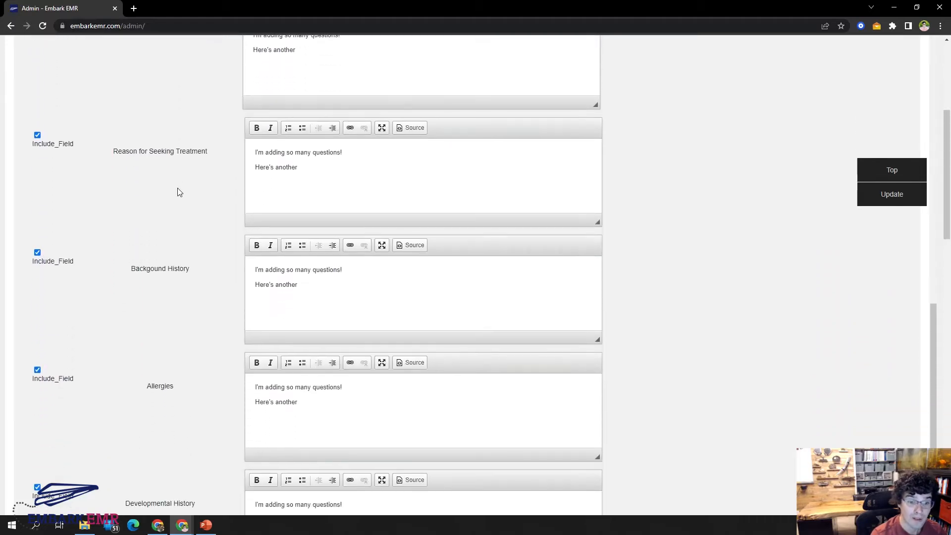
pyautogui.scroll(7, 206, 342)
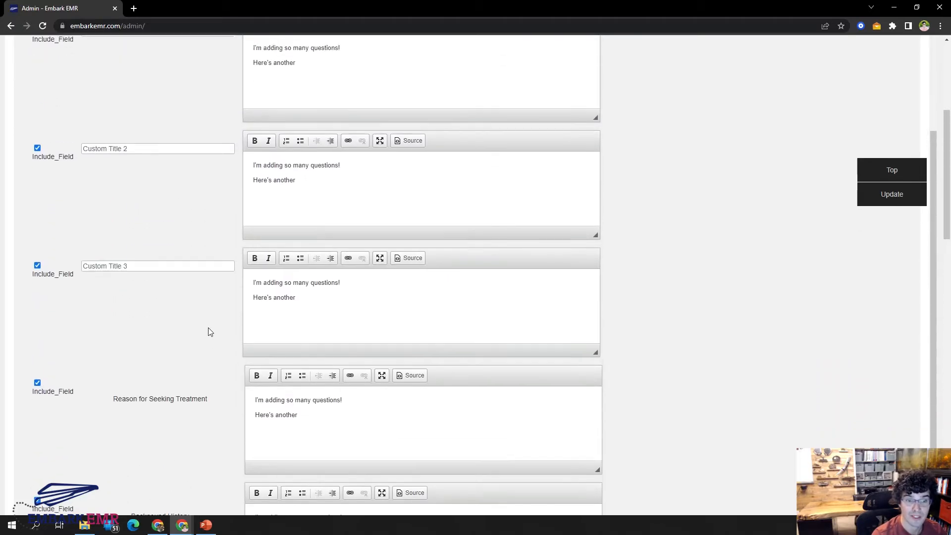
pyautogui.scroll(2, 208, 330)
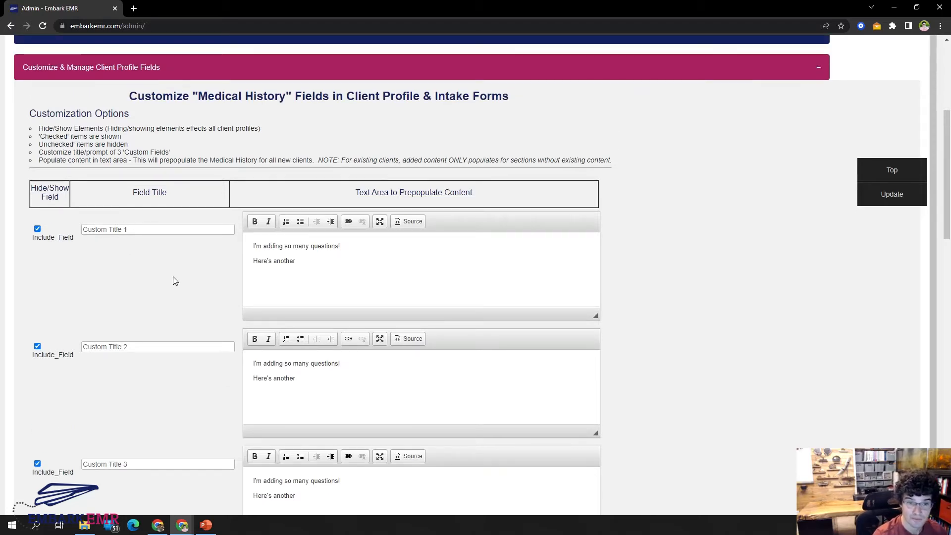
pyautogui.scroll(-1, 178, 267)
pyautogui.scroll(-8, 168, 215)
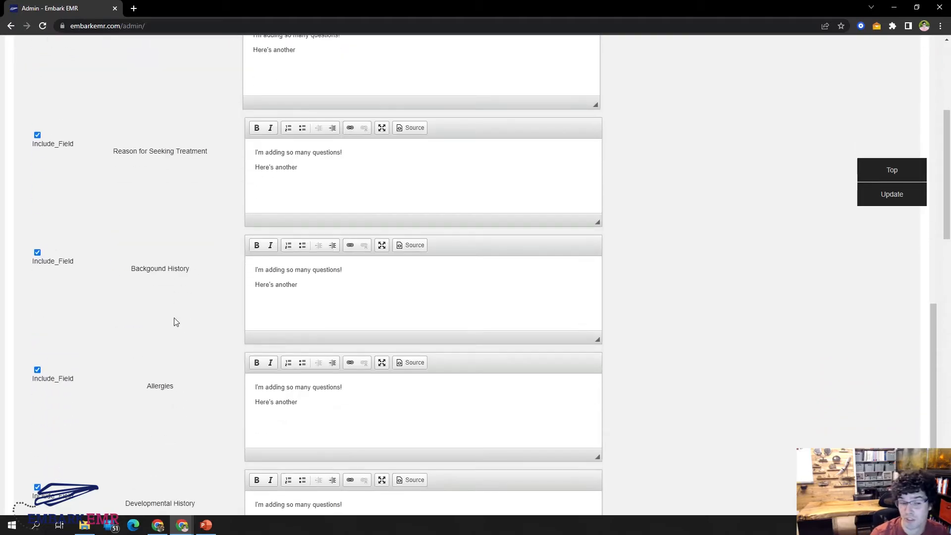
# Exclude the Background History field from client profiles, and switch the Reason for Seeking Treatment field off and on again.
pyautogui.scroll(2, 161, 322)
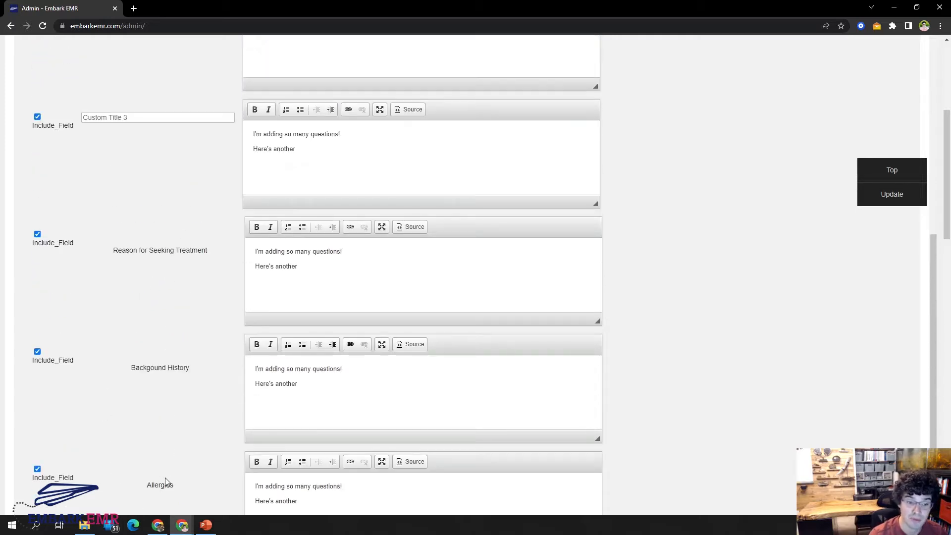
pyautogui.click(43, 360)
pyautogui.click(53, 244)
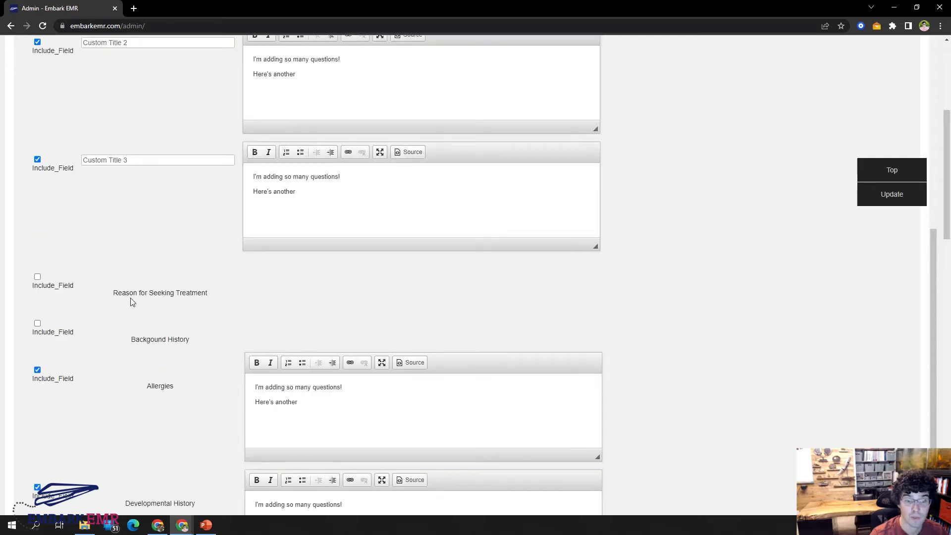
pyautogui.scroll(1, 139, 327)
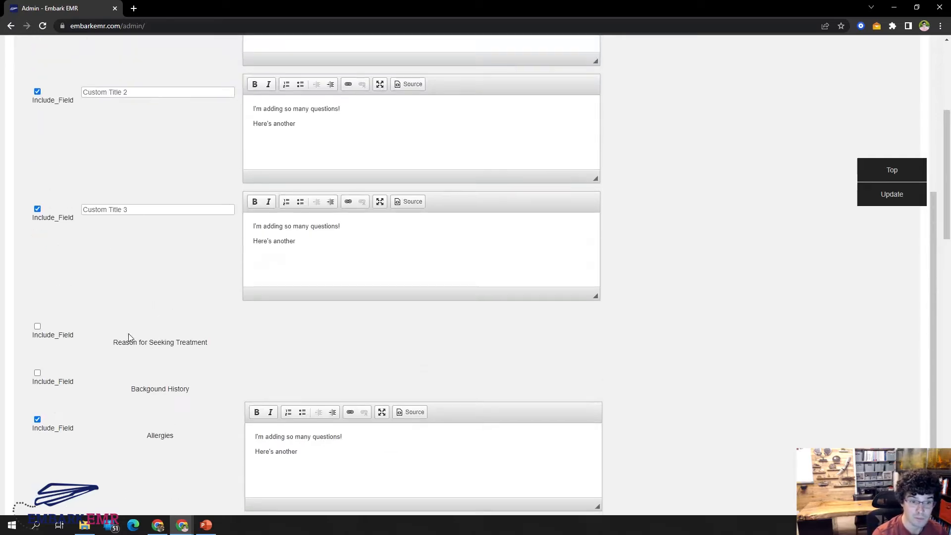
pyautogui.click(59, 339)
pyautogui.scroll(5, 152, 328)
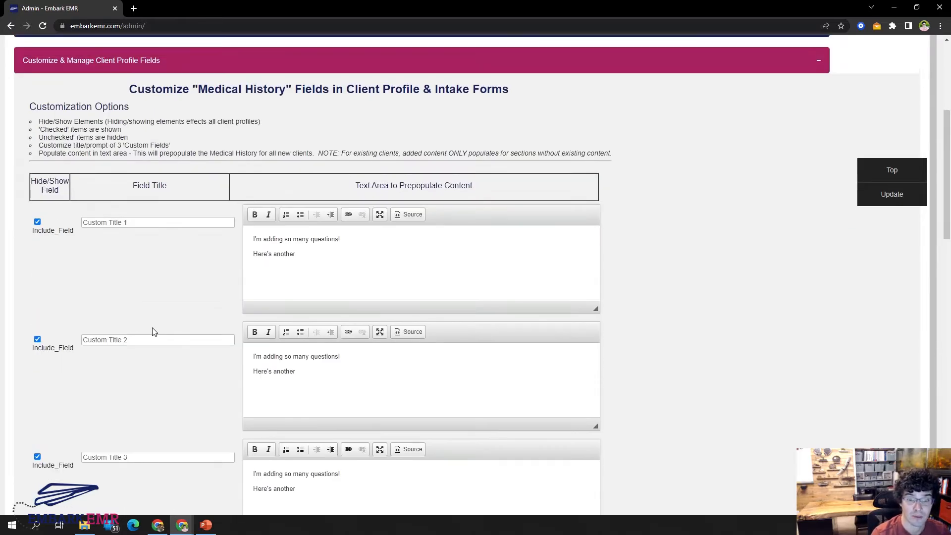
pyautogui.click(372, 251)
pyautogui.hotkey('ctrl', 'a')
pyautogui.hotkey('ctrl', 's')
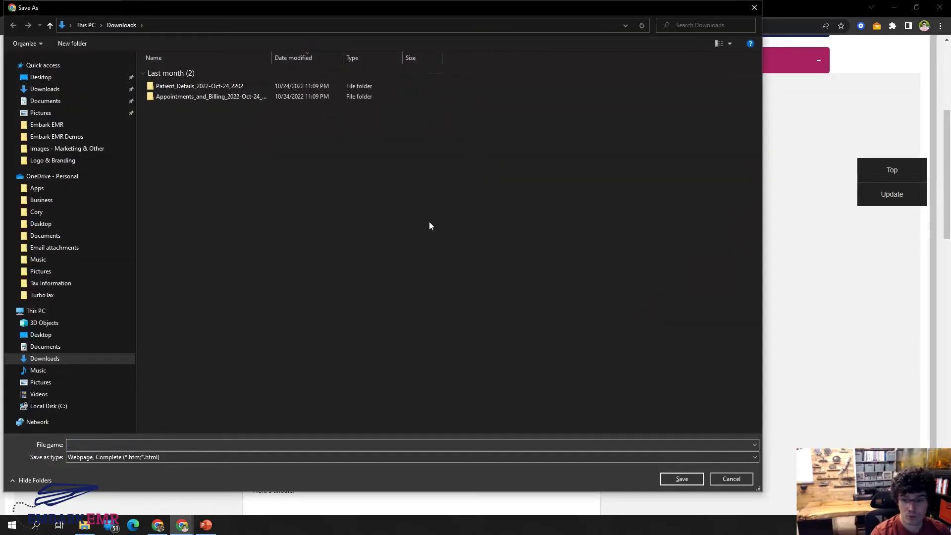
pyautogui.click(727, 479)
# Select all prepopulated text of the first custom field, clear the selection, and collapse the client profile fields section.
pyautogui.click(351, 264)
pyautogui.hotkey('ctrl', 'a')
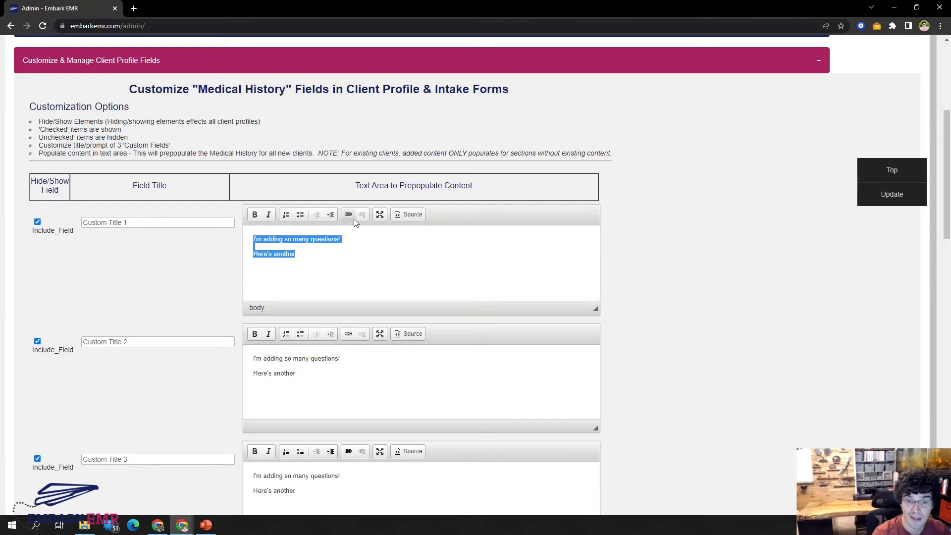
pyautogui.click(327, 276)
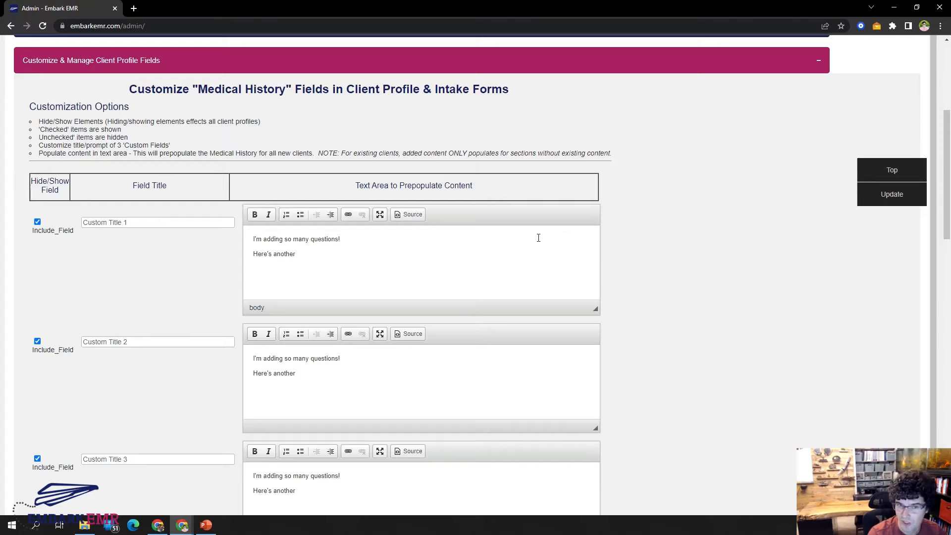
pyautogui.click(396, 66)
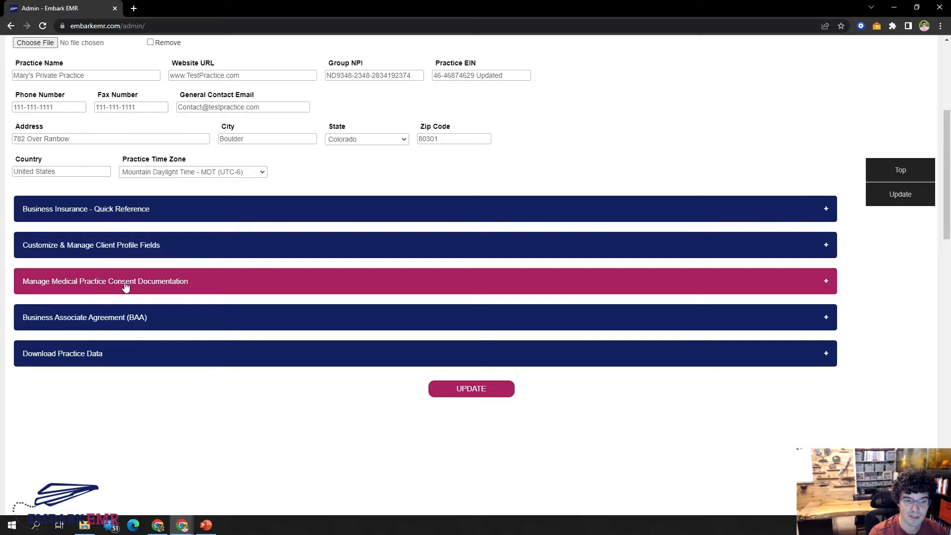
# Expand Manage Medical Practice Consent Documentation and review the forms available for customization and their text areas.
pyautogui.click(164, 281)
pyautogui.scroll(-3, 594, 253)
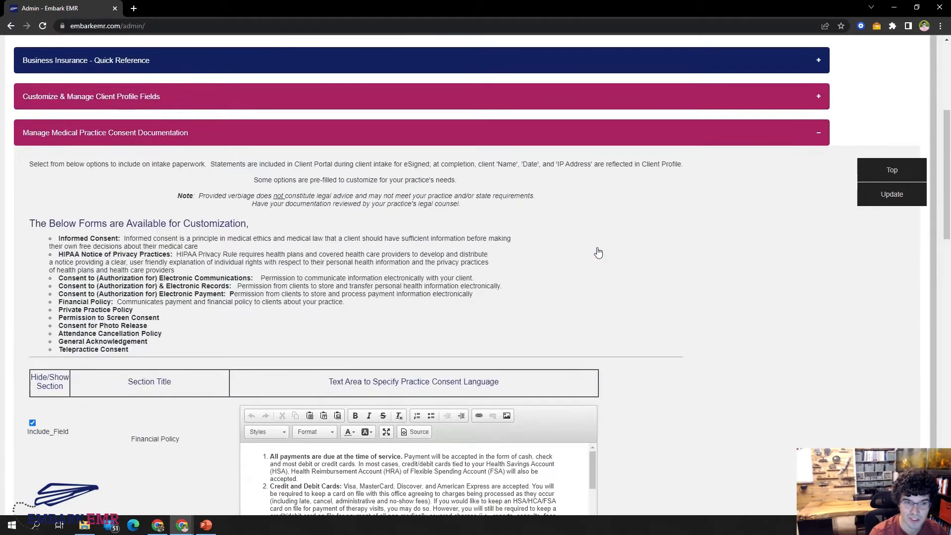
pyautogui.scroll(-1, 655, 253)
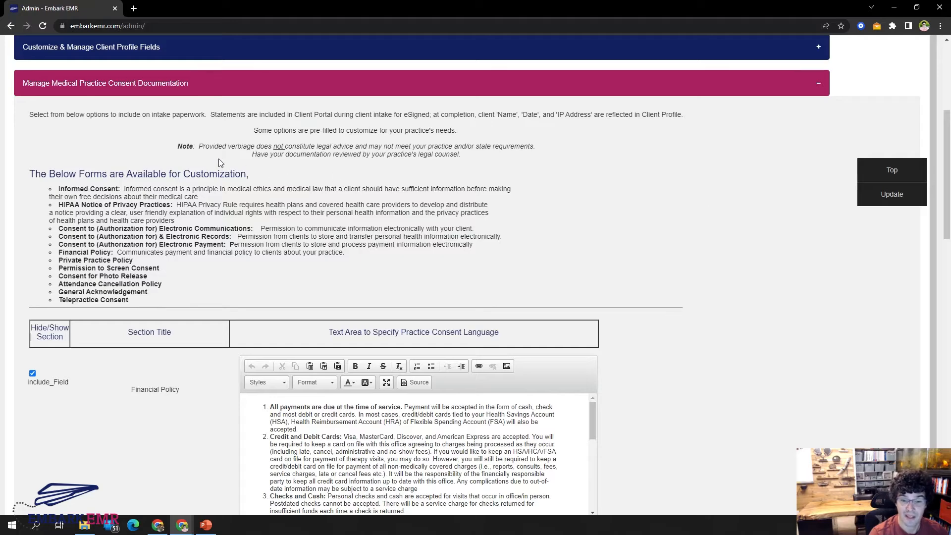
pyautogui.scroll(-4, 216, 157)
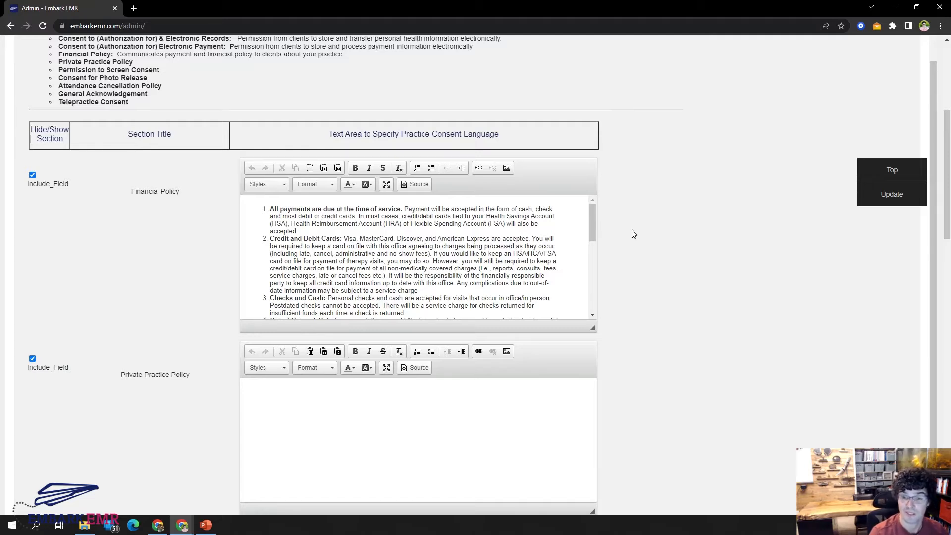
pyautogui.scroll(2, 638, 228)
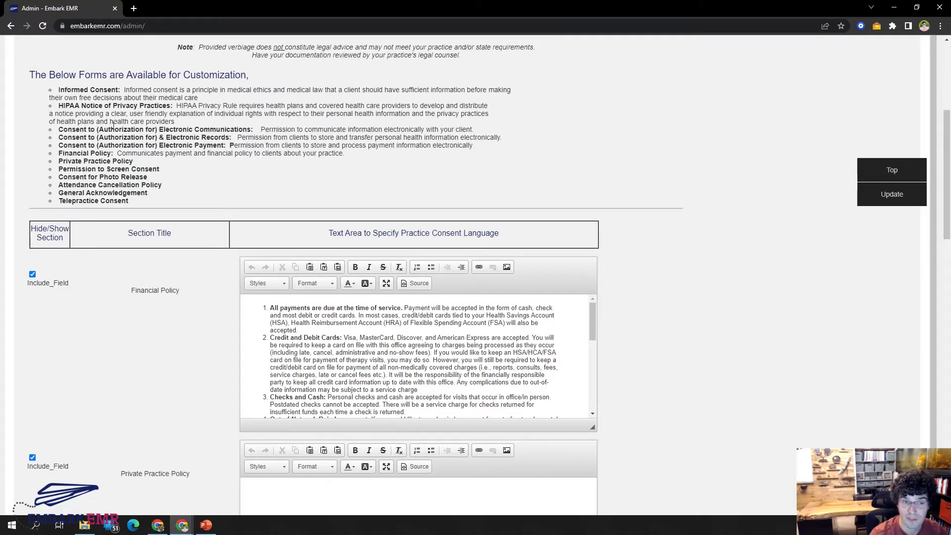
# Exclude the Private Practice Policy, Informed Consent and HIPAA Notice of Privacy Practice sections from the intake paperwork.
pyautogui.scroll(-1, 139, 177)
pyautogui.scroll(-2, 147, 179)
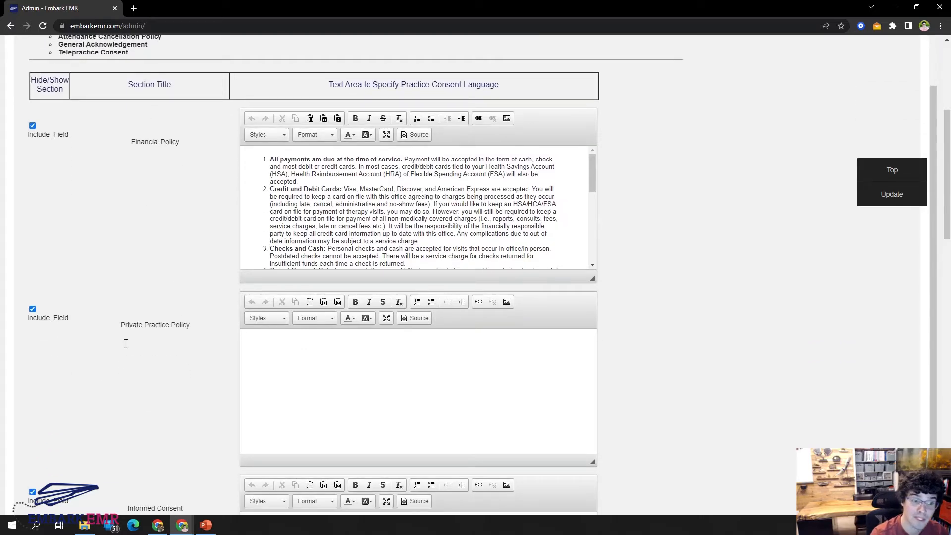
pyautogui.click(32, 308)
pyautogui.click(32, 355)
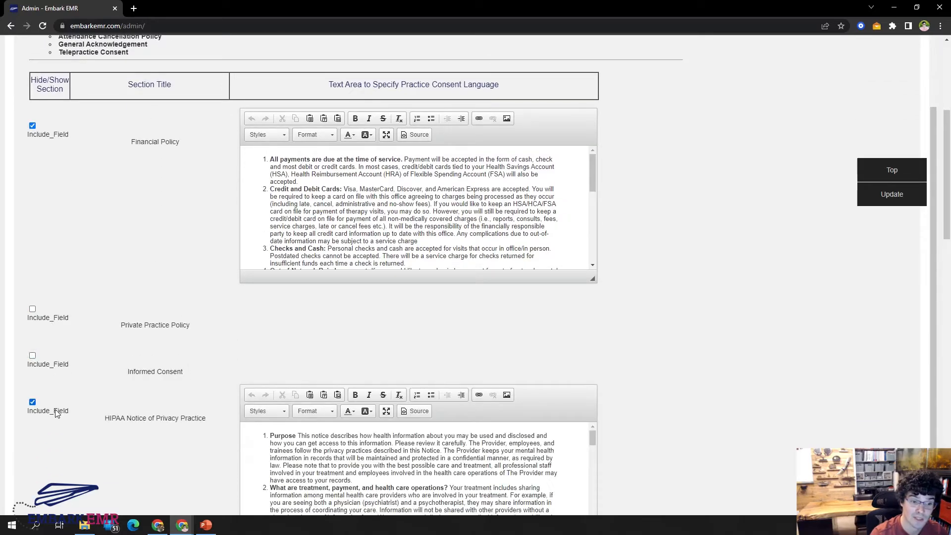
pyautogui.click(56, 413)
# Switch the Financial Policy section off and on again, and include the Informed Consent section again.
pyautogui.click(52, 136)
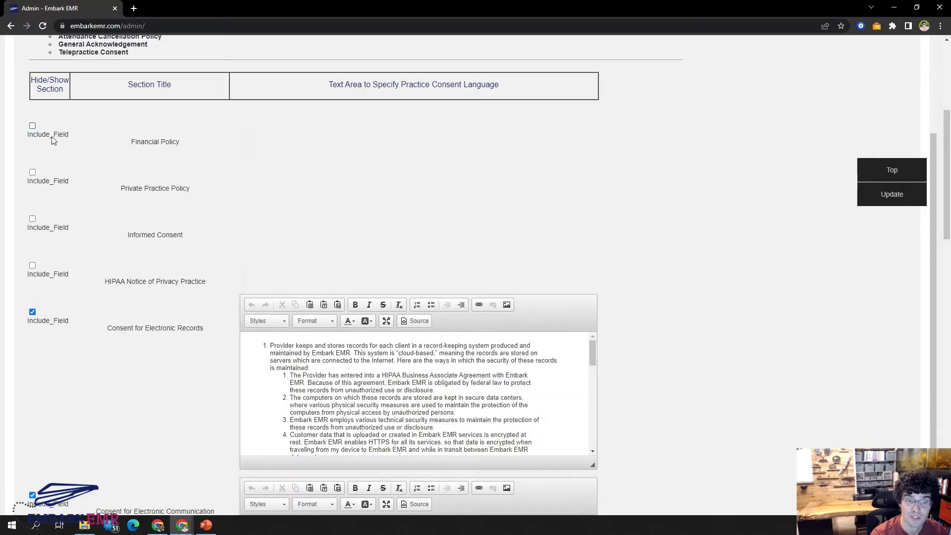
pyautogui.click(52, 136)
pyautogui.click(56, 361)
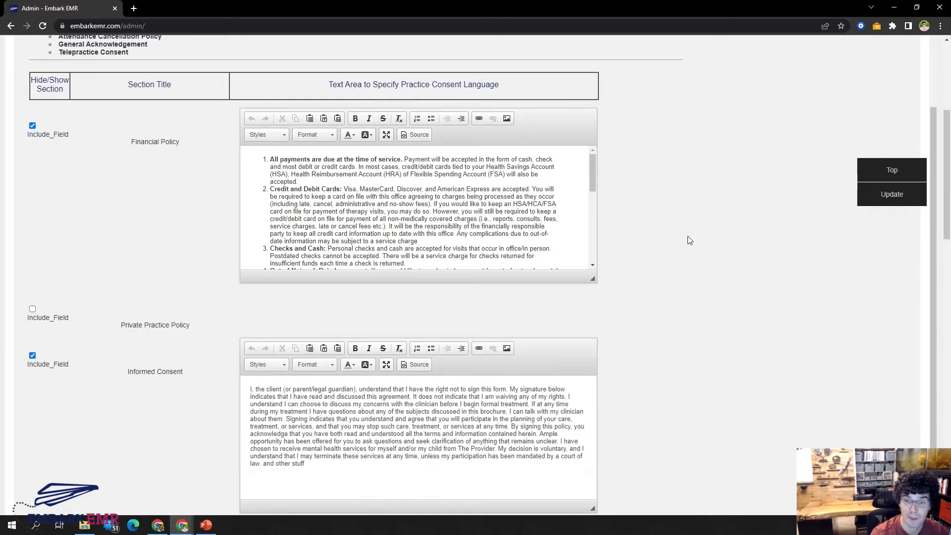
# Examine the notes and list of customizable consent forms, and read through the Financial Policy text.
pyautogui.scroll(1, 689, 241)
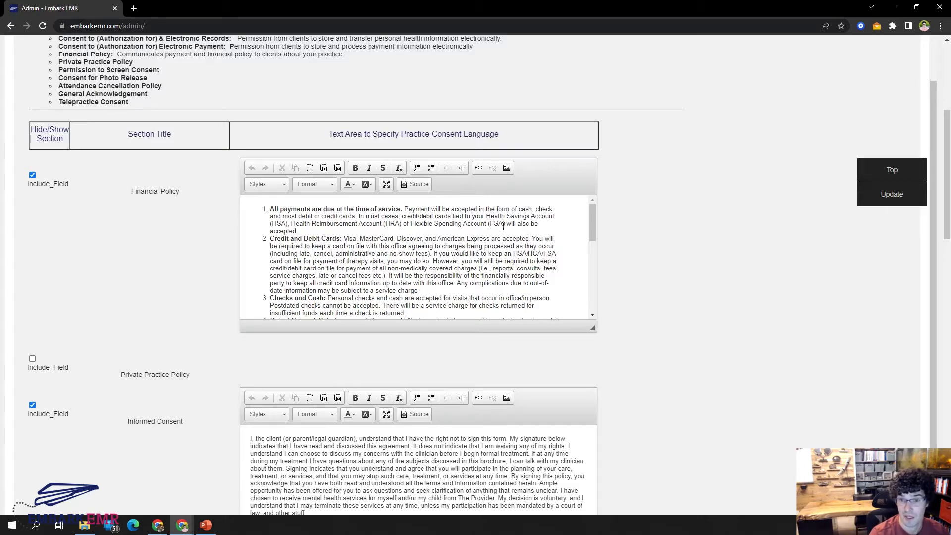
pyautogui.scroll(4, 728, 261)
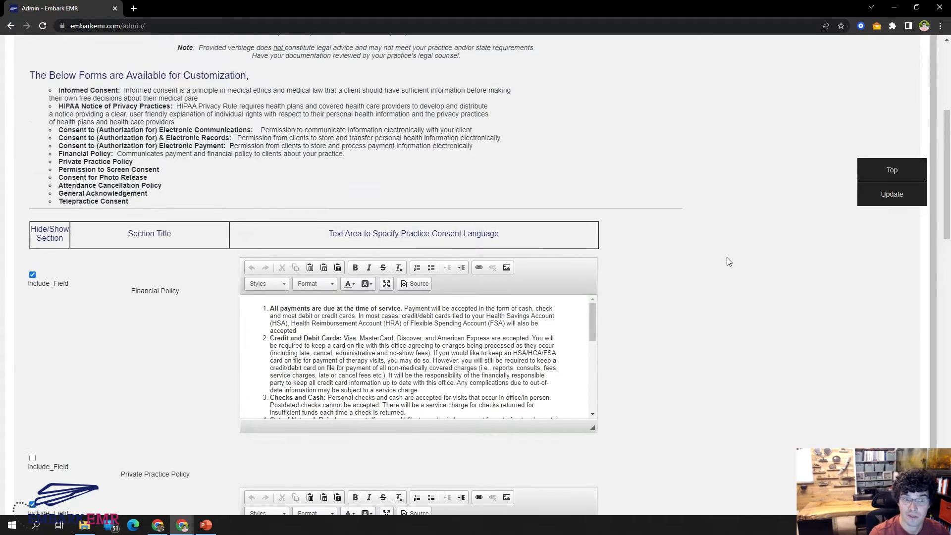
pyautogui.moveTo(226, 147); pyautogui.dragTo(454, 147)
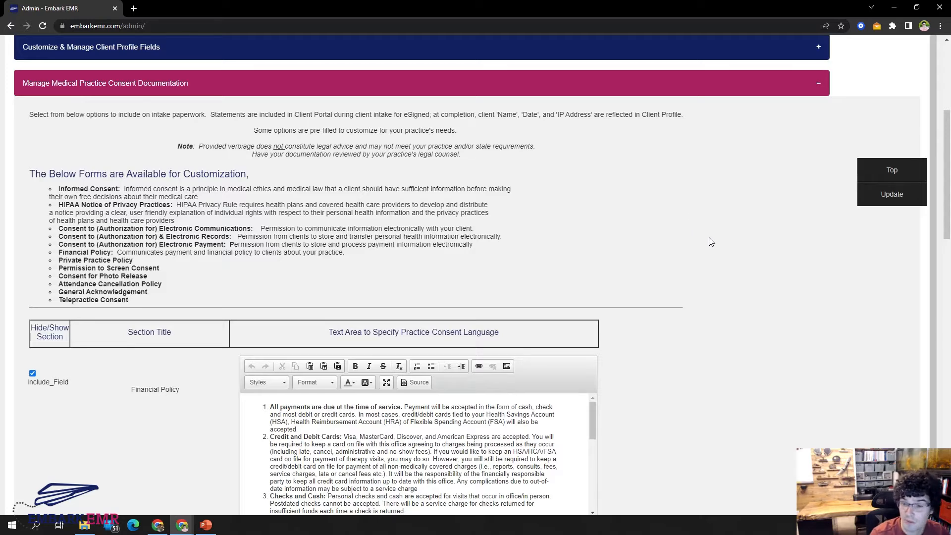
pyautogui.scroll(-3, 711, 241)
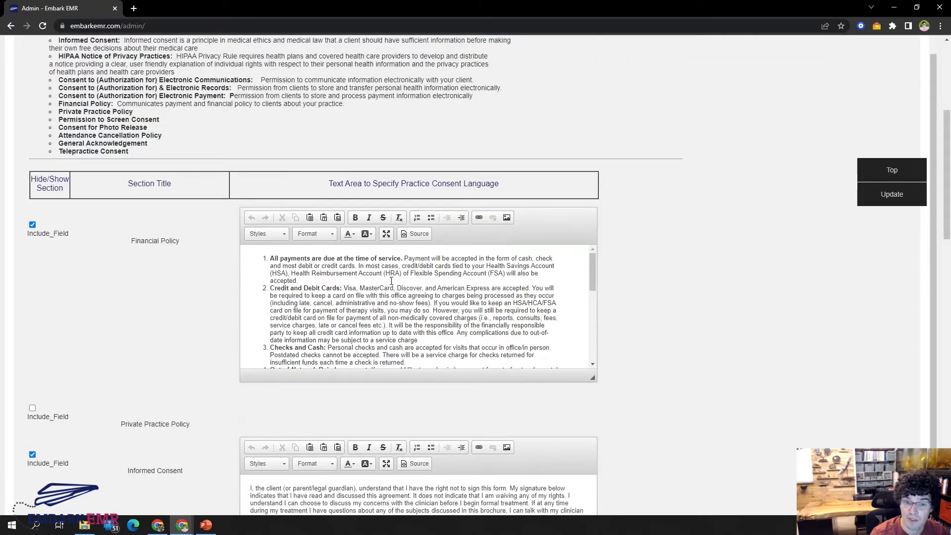
pyautogui.scroll(-2, 391, 281)
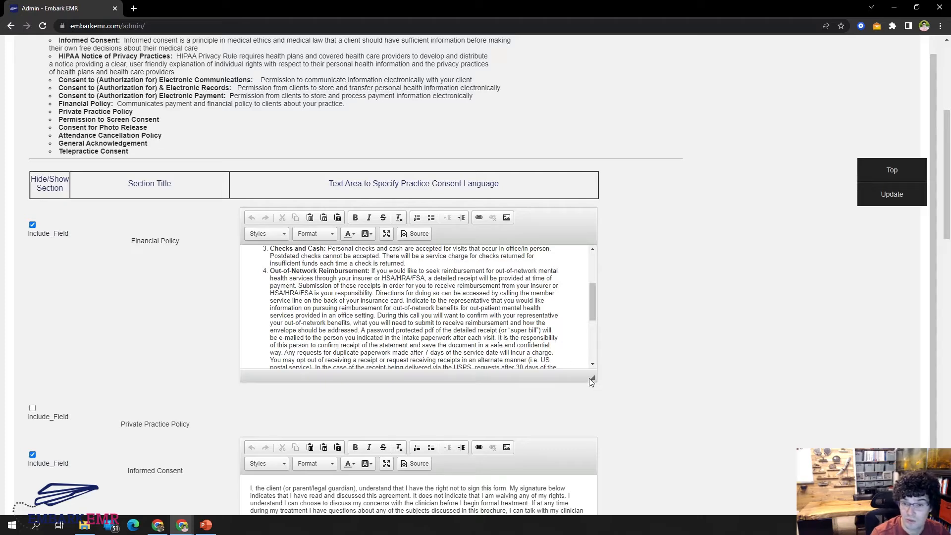
# Read through the Financial Policy consent language and clear all of its text.
pyautogui.scroll(-2, 526, 291)
pyautogui.scroll(-2, 526, 291)
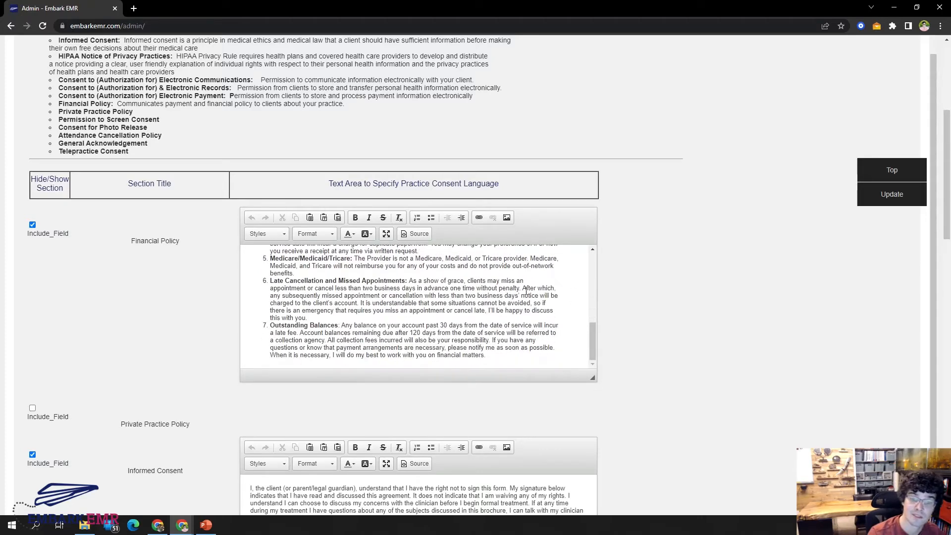
pyautogui.scroll(6, 500, 318)
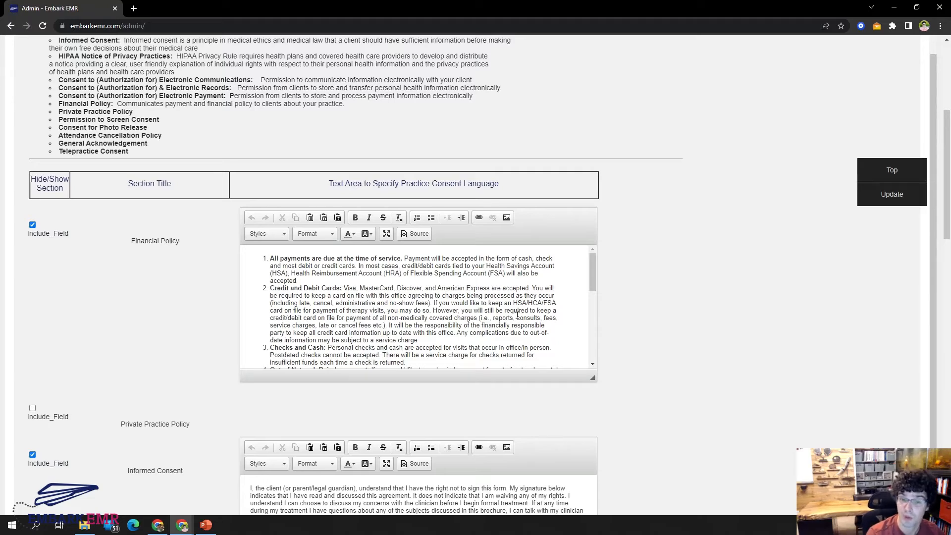
pyautogui.tripleClick(461, 299)
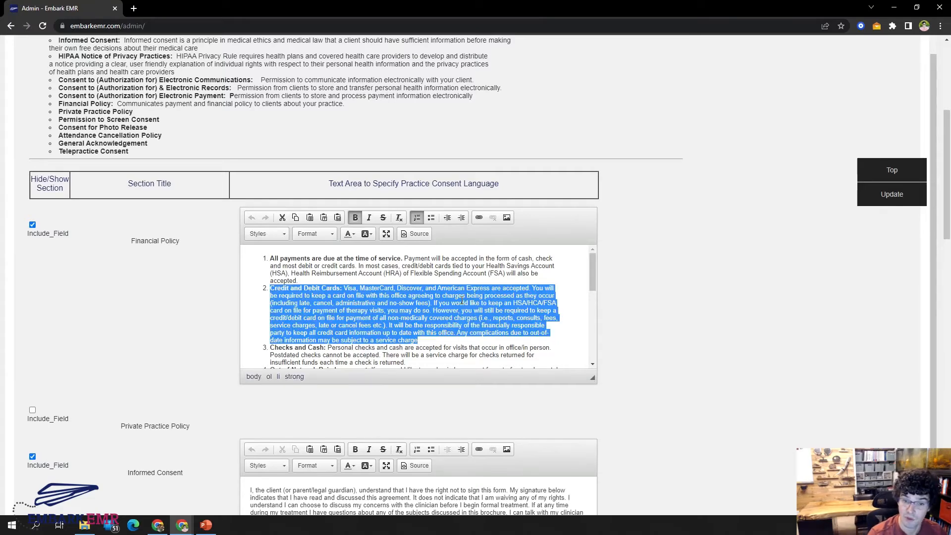
pyautogui.hotkey('ctrl', 'a')
pyautogui.press('BackSpace')
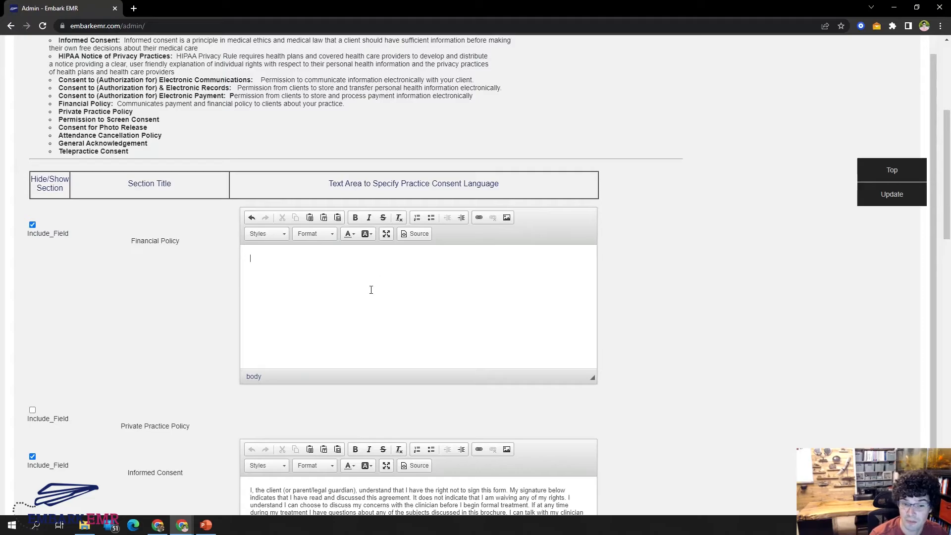
# Look through the remaining consent sections down to Consent for Photo Release, and collapse Manage Medical Practice Consent Documentation.
pyautogui.scroll(-15, 659, 257)
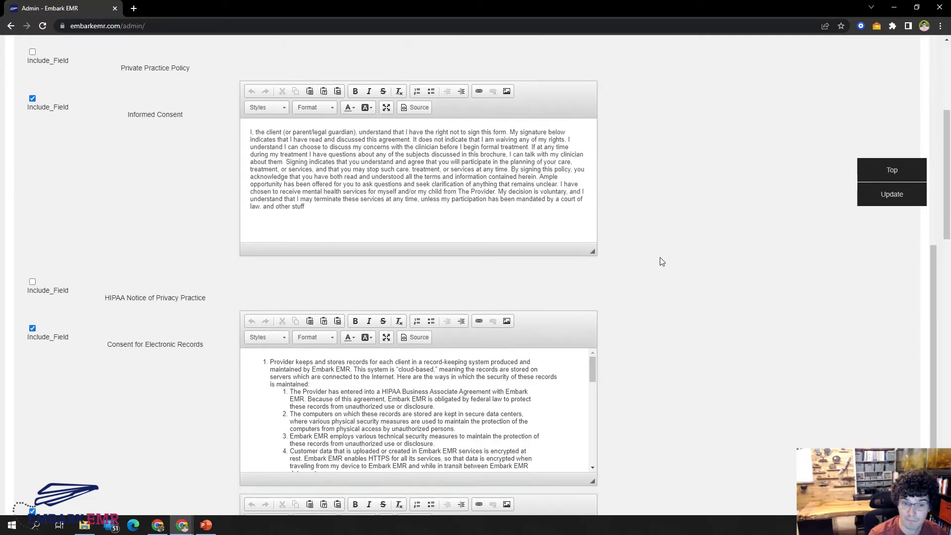
pyautogui.scroll(-5, 662, 262)
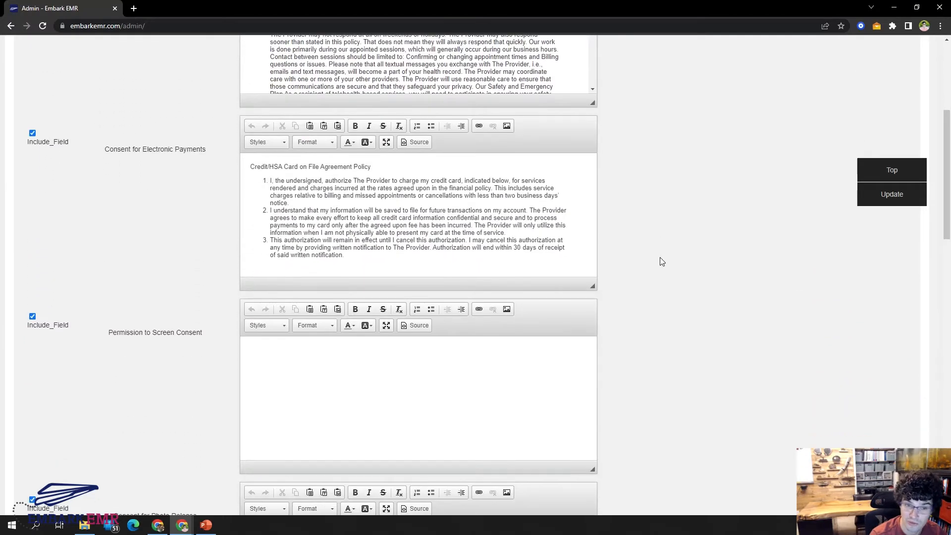
pyautogui.scroll(-4, 658, 307)
pyautogui.scroll(9, 655, 354)
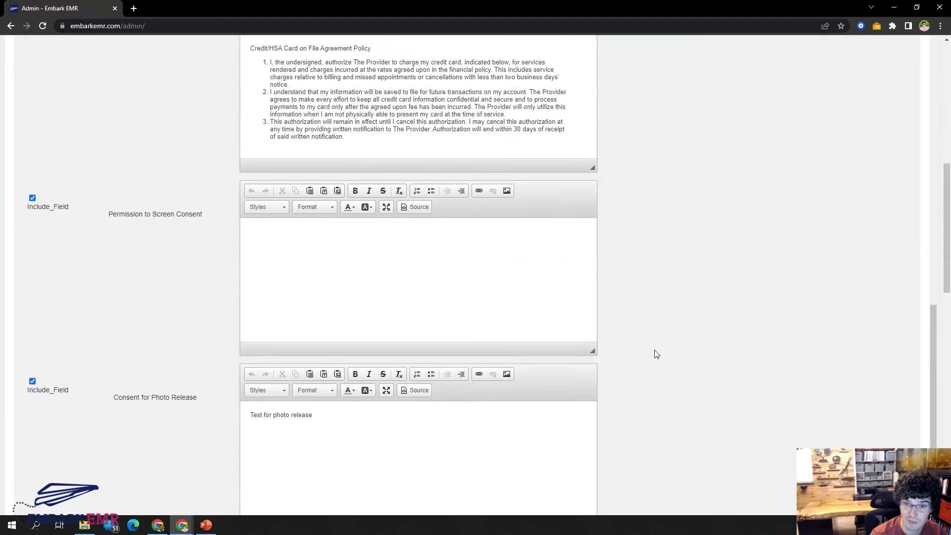
pyautogui.scroll(20, 656, 354)
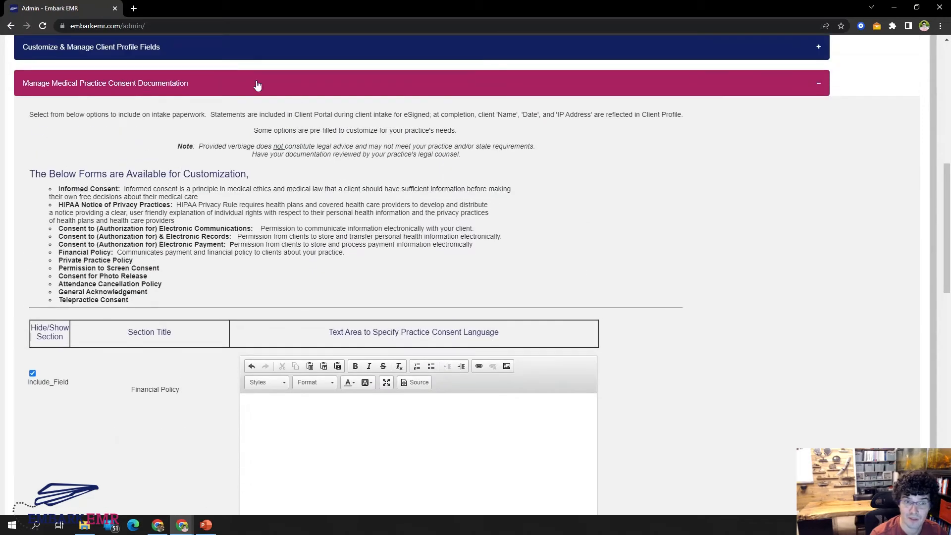
pyautogui.click(208, 94)
pyautogui.scroll(2, 295, 258)
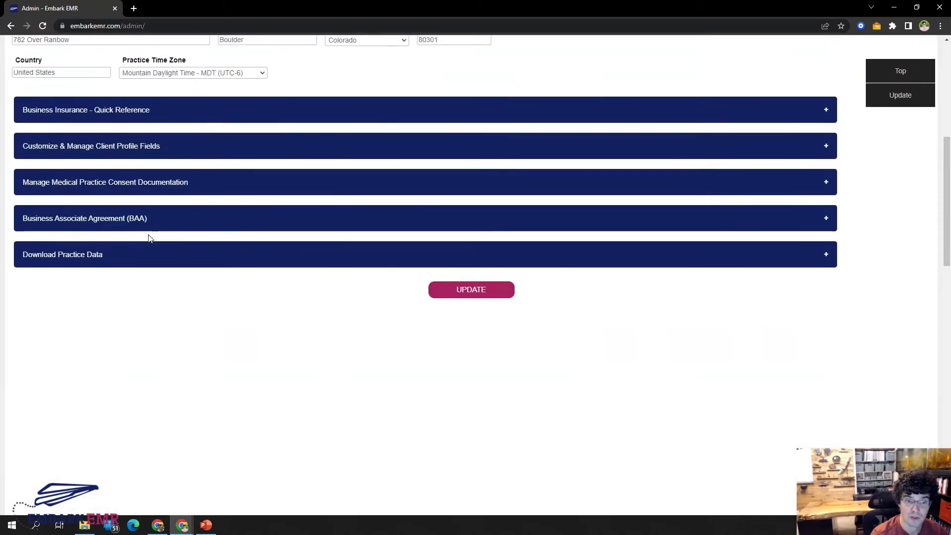
# Expand Business Associate Agreement (BAA) and review its signature details and the Additional Covered Accounts instructions.
pyautogui.click(137, 228)
pyautogui.scroll(-1, 685, 288)
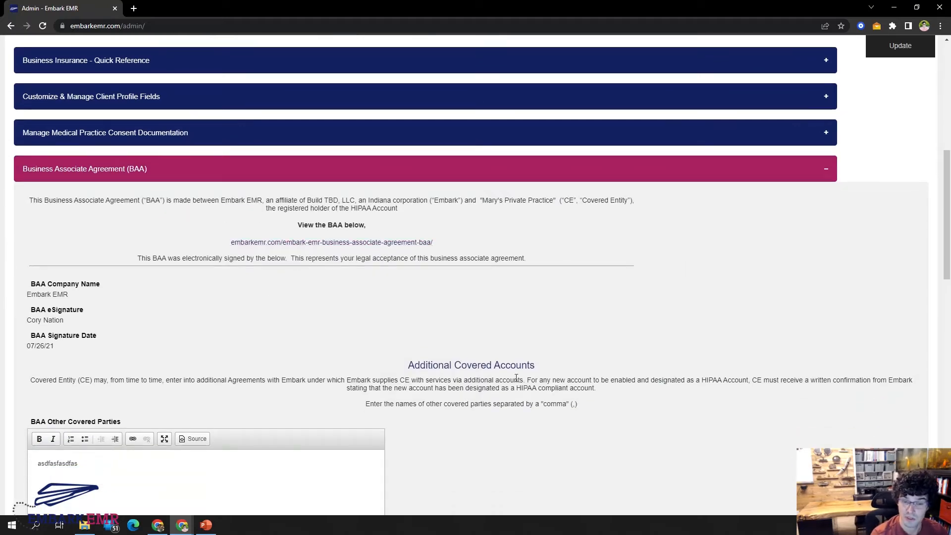
pyautogui.scroll(-1, 587, 296)
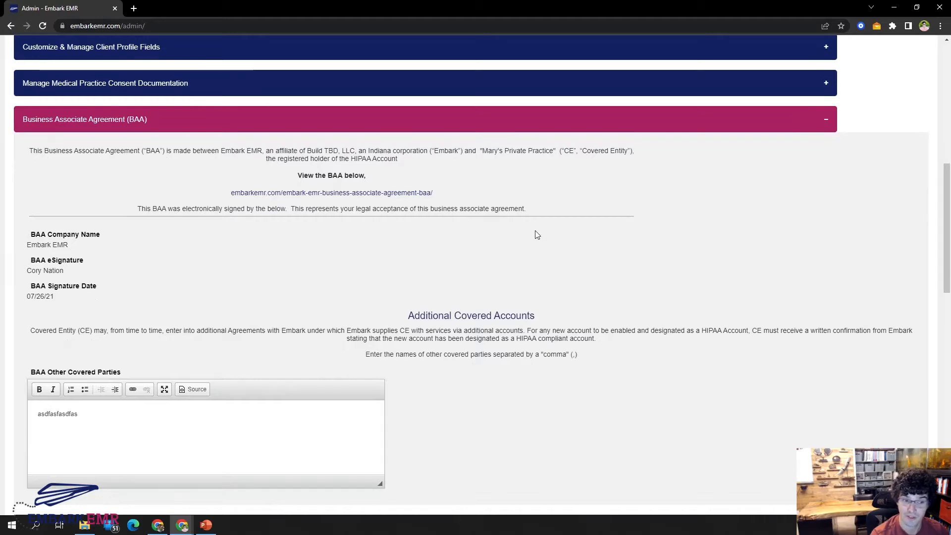
pyautogui.scroll(-1, 670, 230)
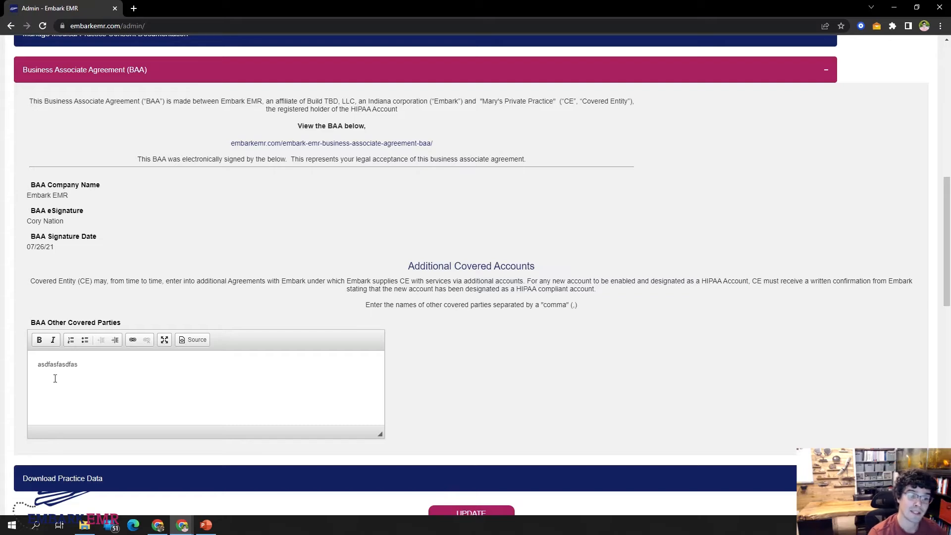
# Replace the BAA Other Covered Parties text with "Biller: Advanced Billing Solution".
pyautogui.doubleClick(72, 364)
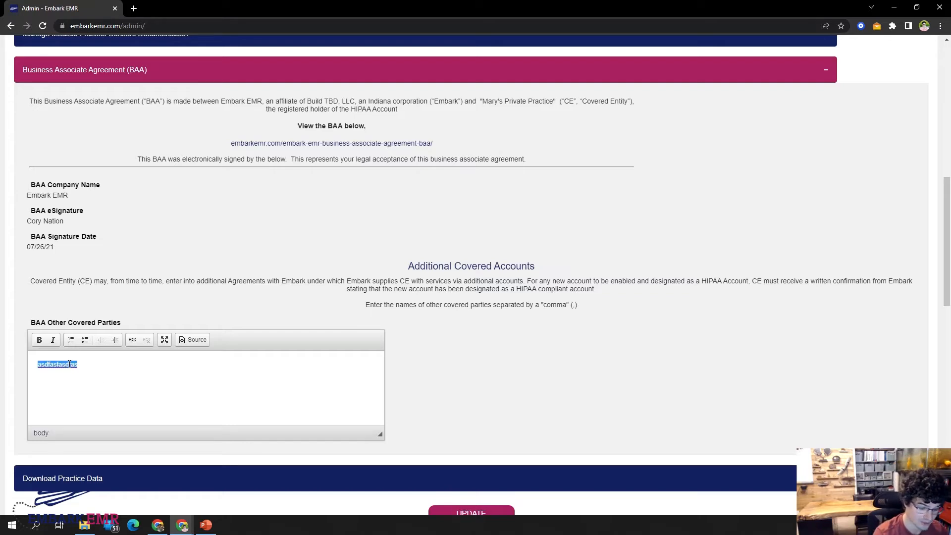
pyautogui.write('Biller')
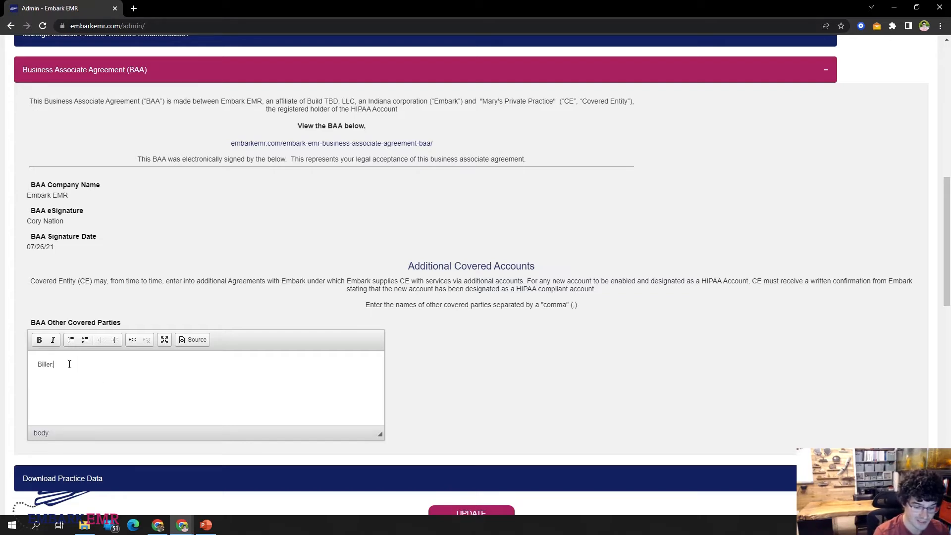
pyautogui.write(': Ad')
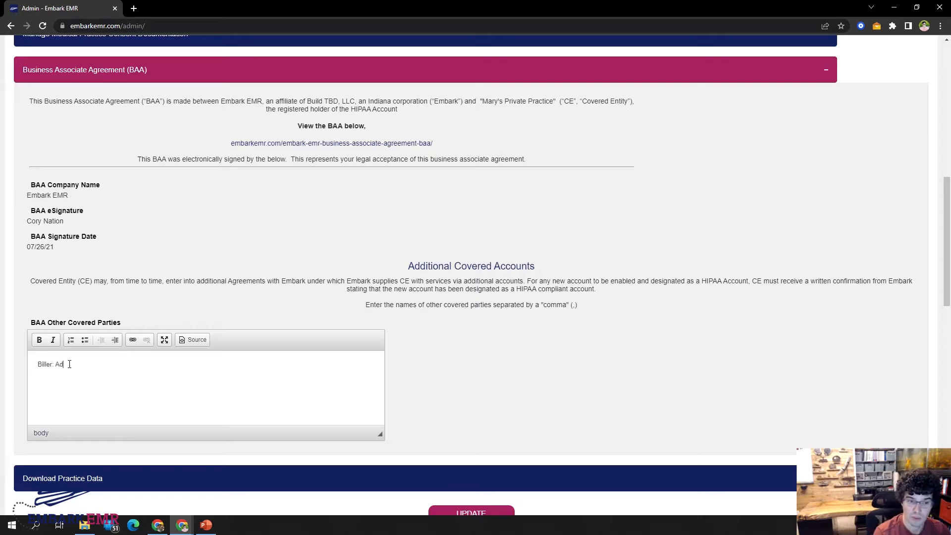
pyautogui.write('b')
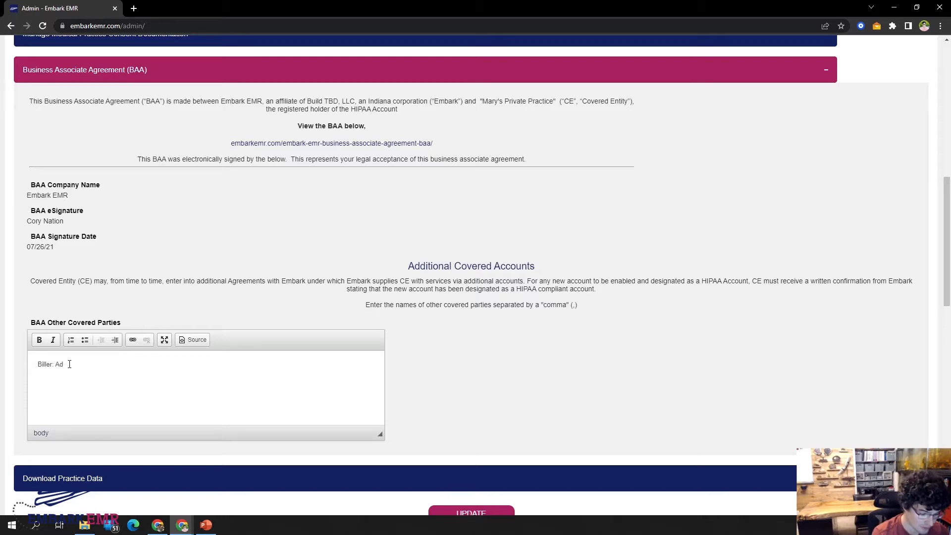
pyautogui.write('vanced')
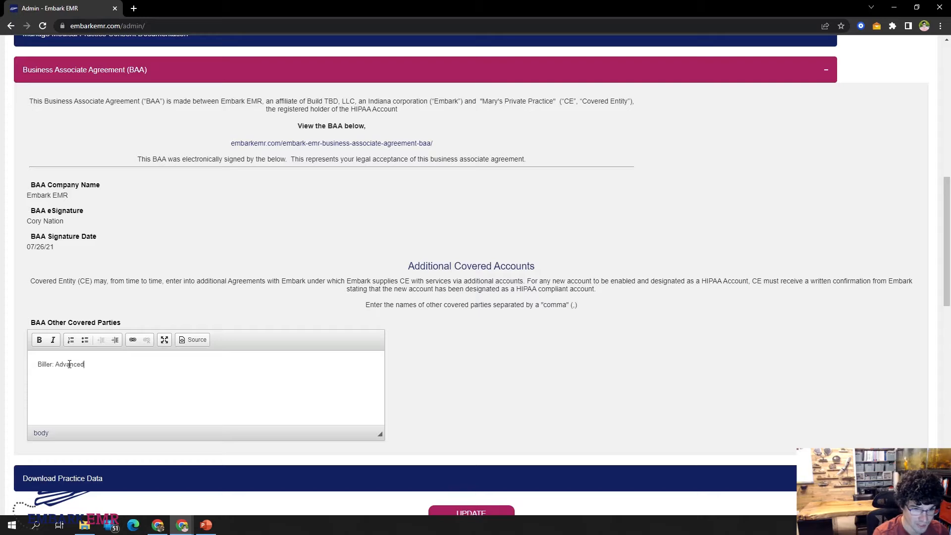
pyautogui.write(' Billing So')
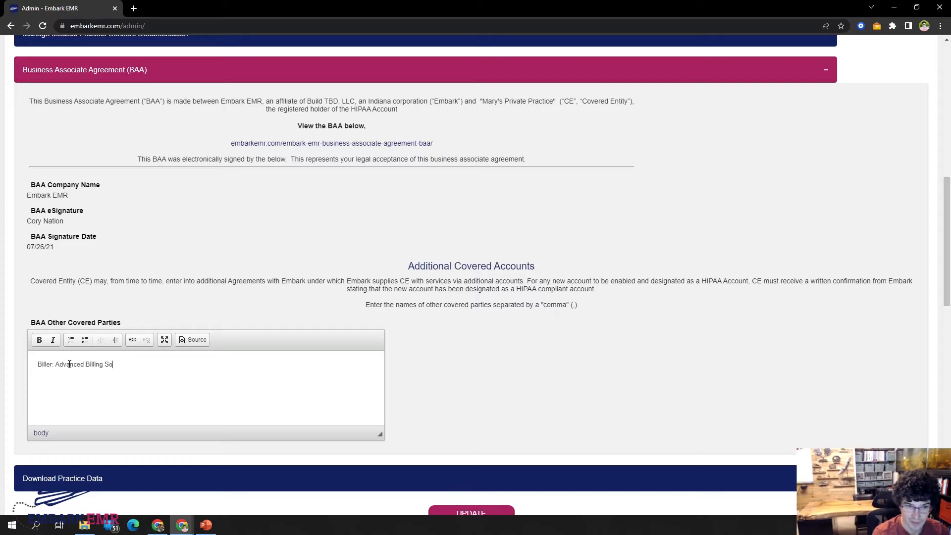
pyautogui.write('lution')
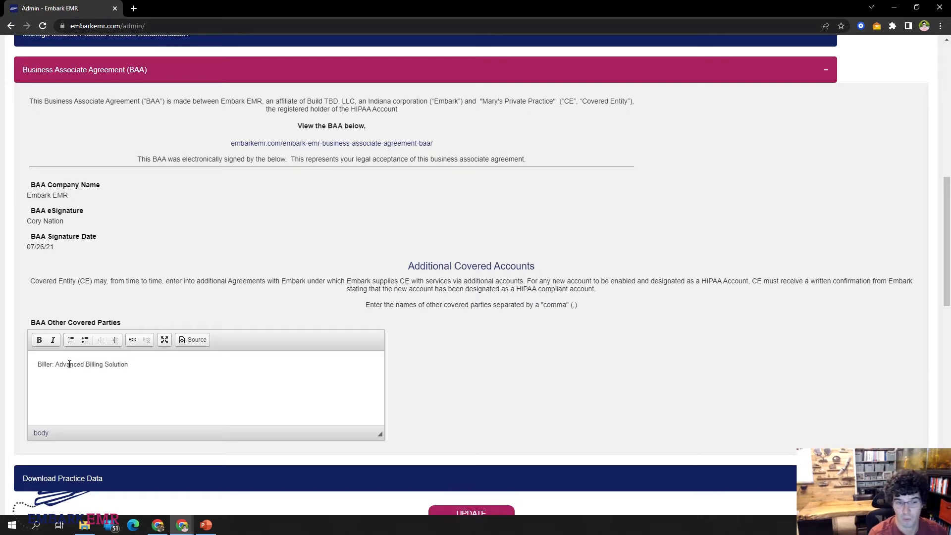
# Add a bulleted list with TaxID, Contact and Address beneath the biller entry in BAA Other Covered Parties.
pyautogui.click(84, 340)
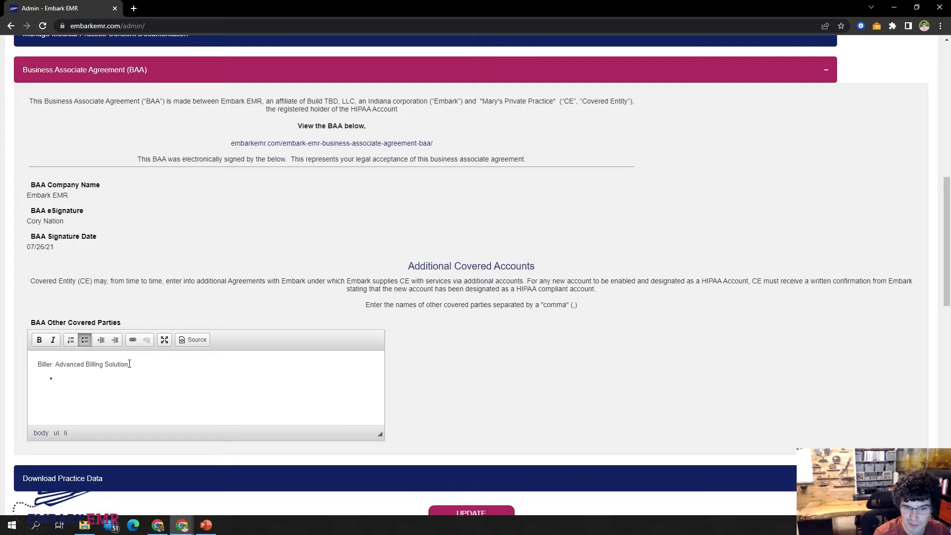
pyautogui.write('TaxID')
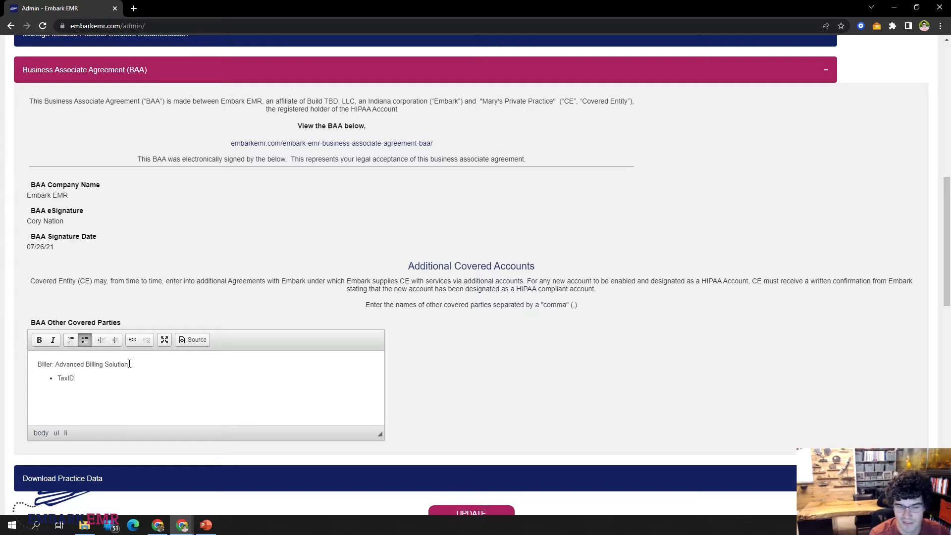
pyautogui.write(' Contact')
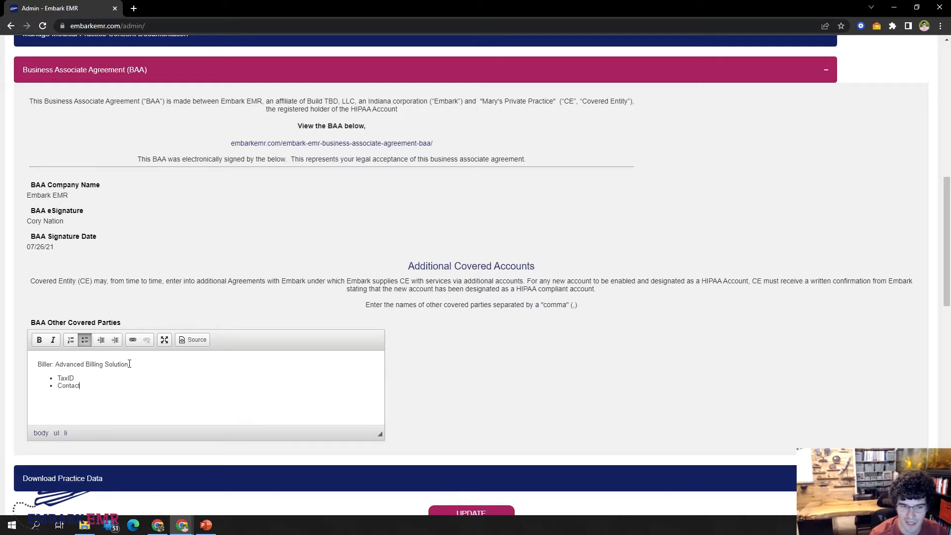
pyautogui.press('Return')
pyautogui.write('Address')
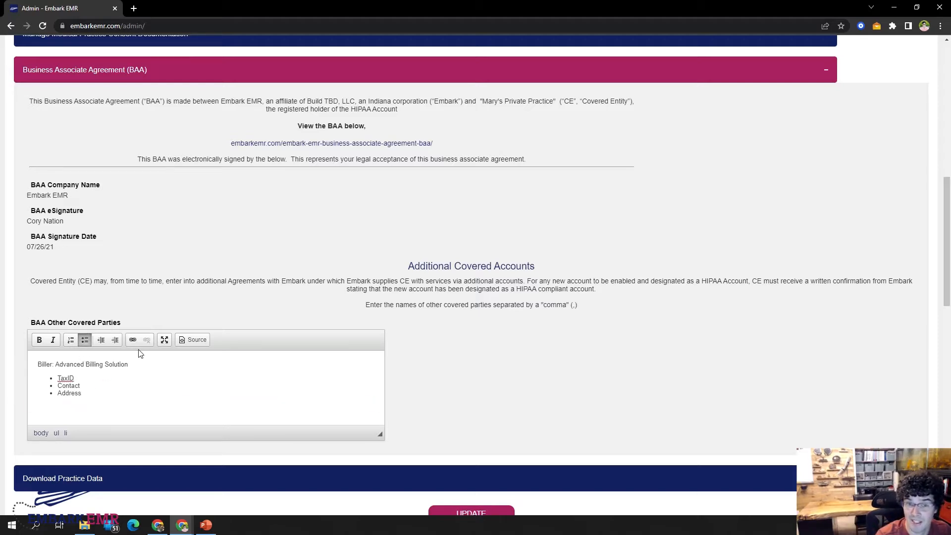
# Switch from the BAA section to Download Practice Data, open and dismiss its download window, and collapse the section.
pyautogui.scroll(1, 440, 357)
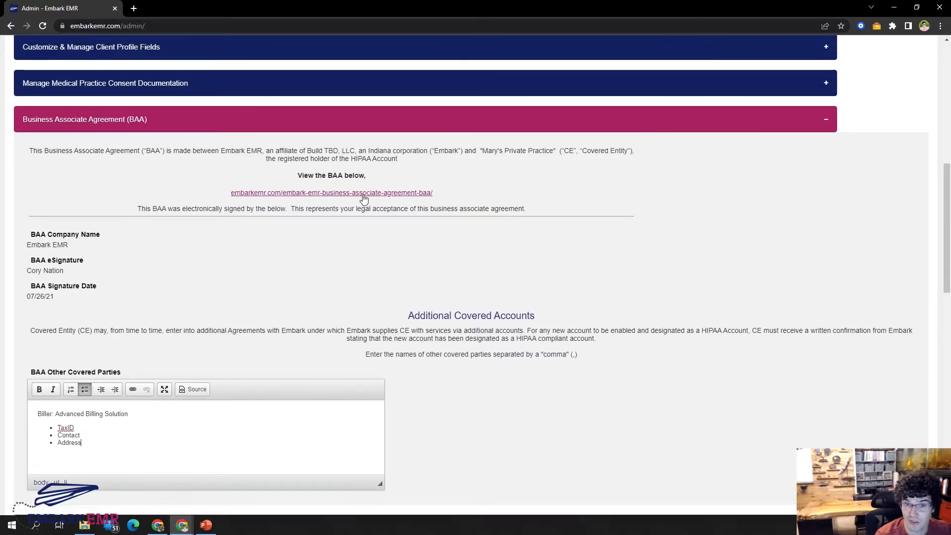
pyautogui.click(373, 130)
pyautogui.click(162, 156)
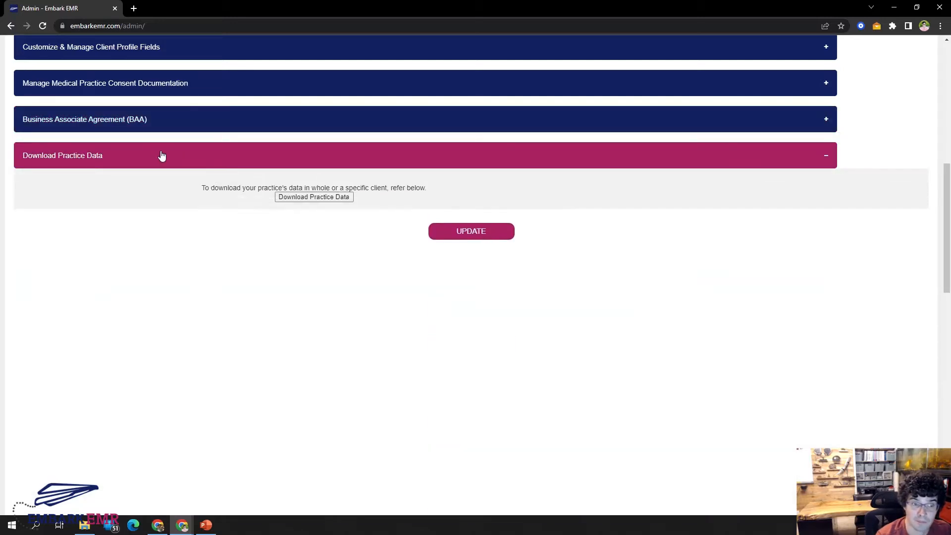
pyautogui.click(313, 198)
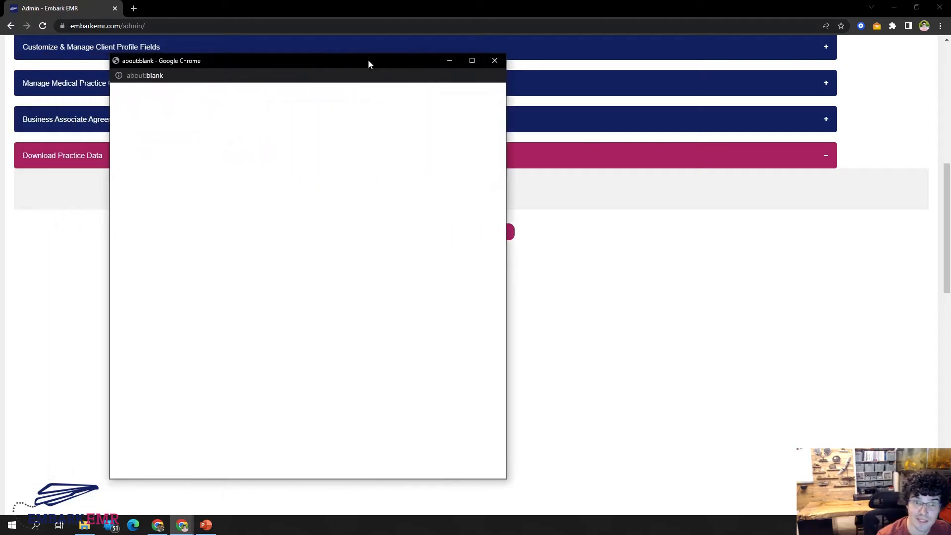
pyautogui.moveTo(364, 62); pyautogui.dragTo(180, 61)
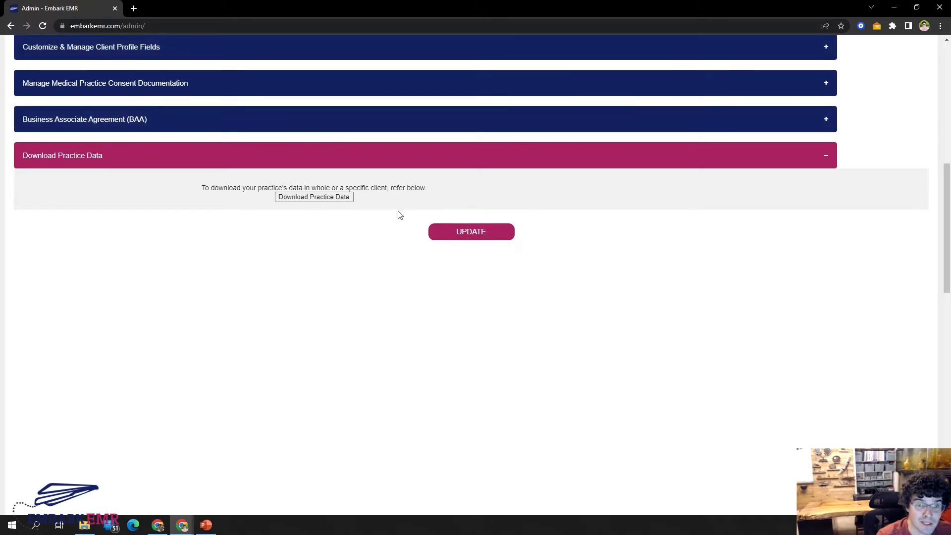
pyautogui.click(463, 159)
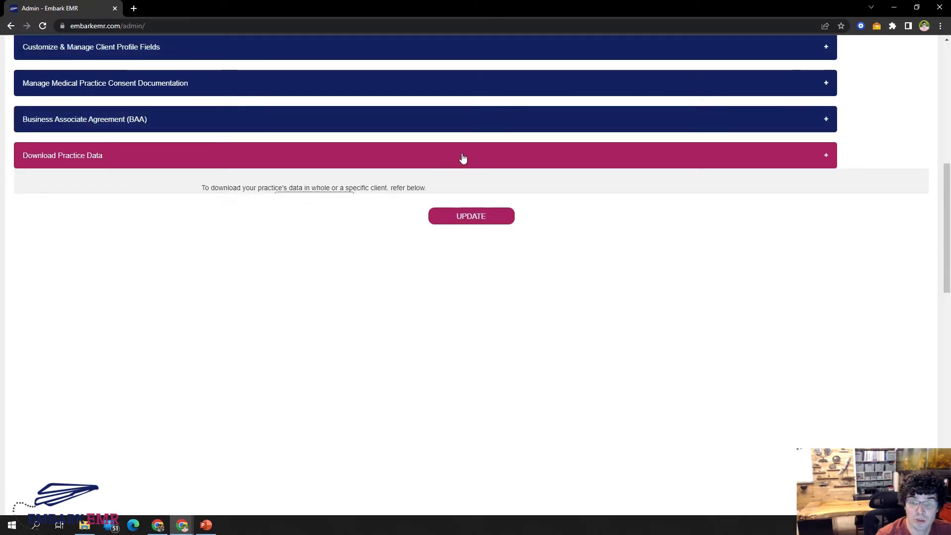
# In Services & Billing Codes, set the session cost of Service 3 to 45 and save the row.
pyautogui.scroll(9, 859, 280)
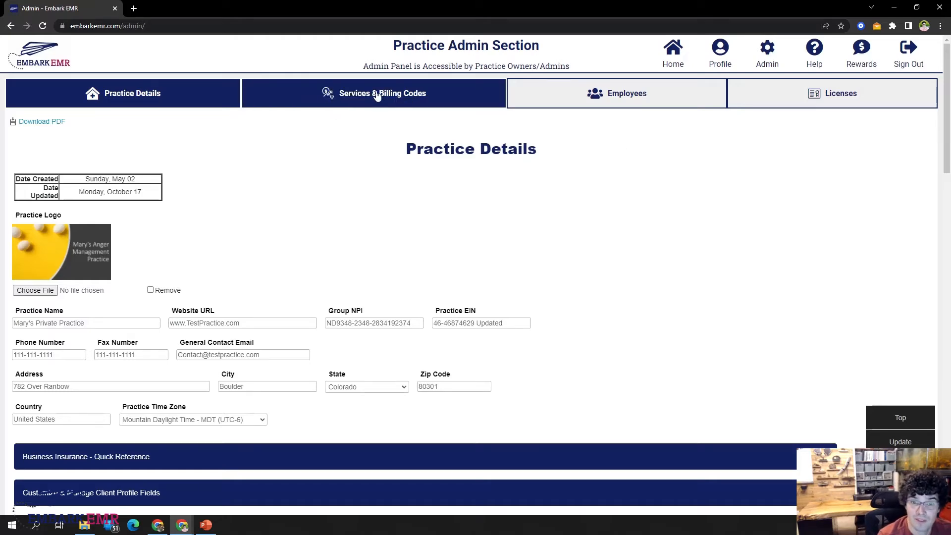
pyautogui.click(413, 99)
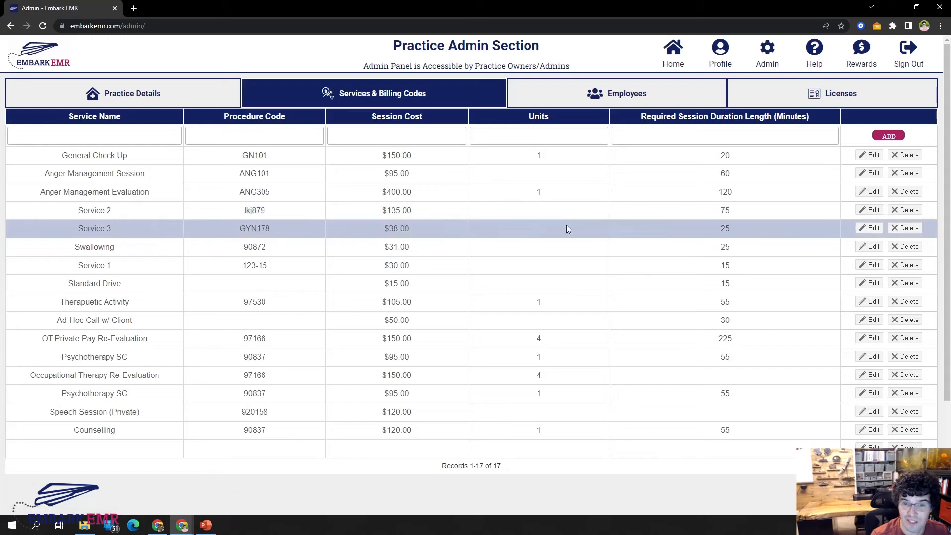
pyautogui.click(869, 227)
pyautogui.doubleClick(354, 234)
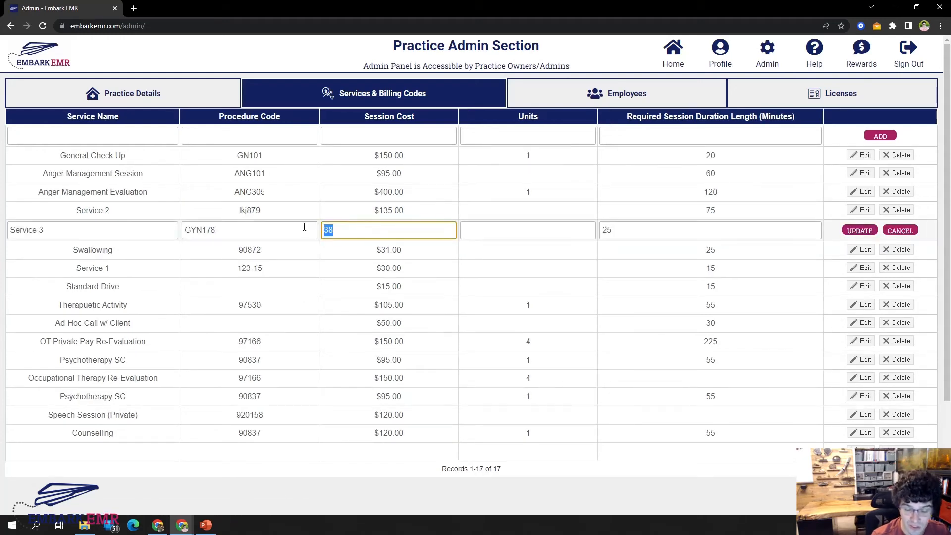
pyautogui.write('45')
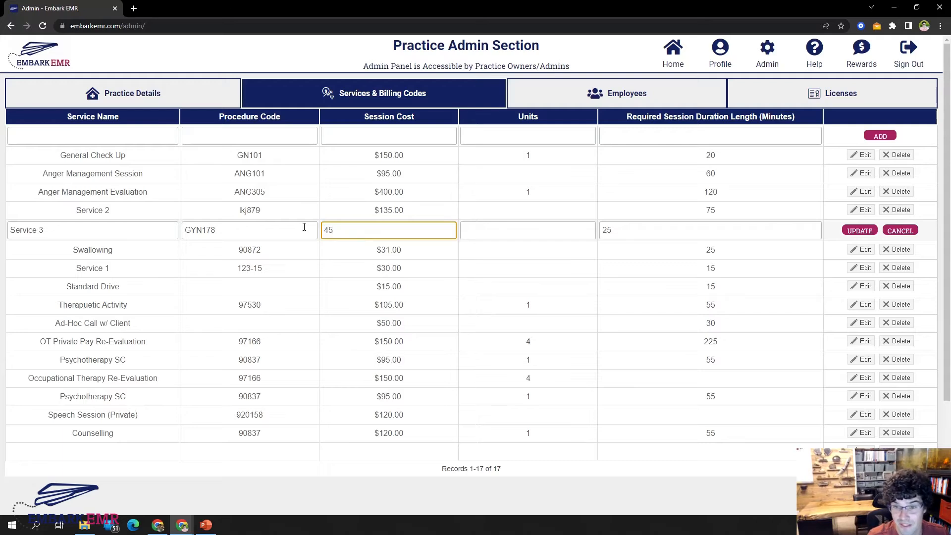
pyautogui.click(859, 231)
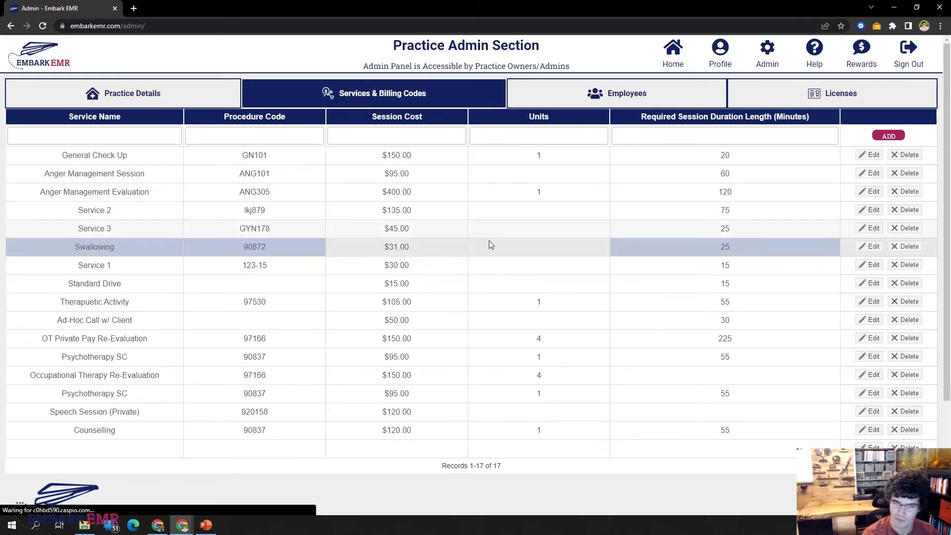
# In the Employees list, change the role of the last listed employee to Dismissed from Practice and save the row.
pyautogui.click(628, 88)
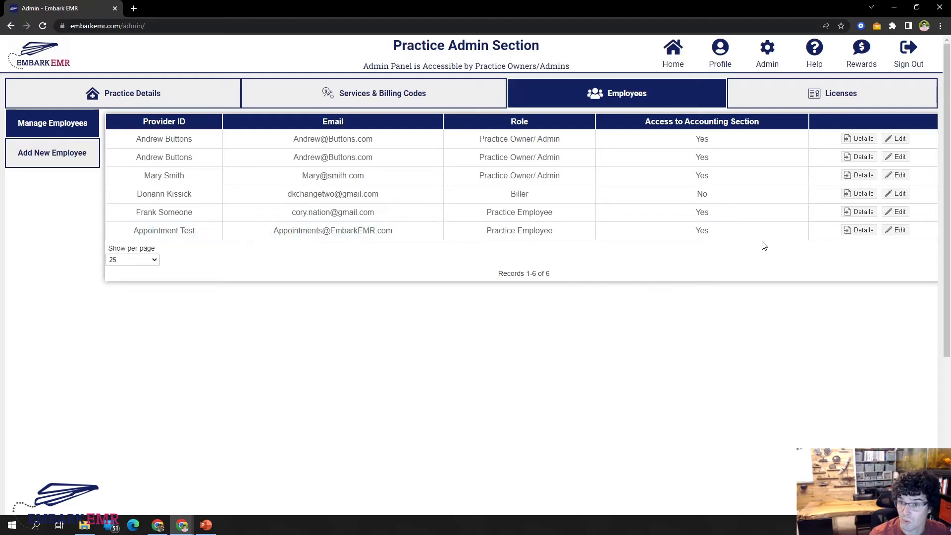
pyautogui.click(900, 235)
pyautogui.click(492, 232)
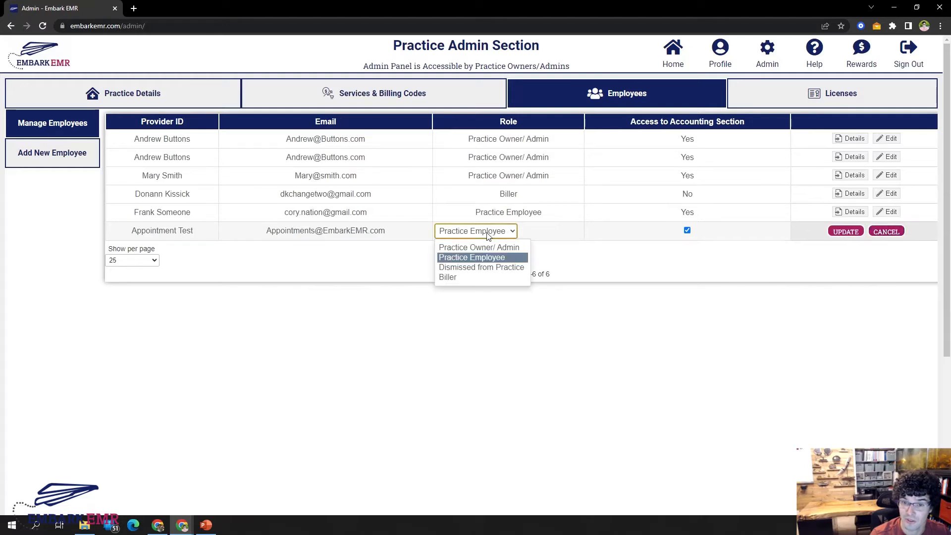
pyautogui.click(475, 268)
pyautogui.click(847, 232)
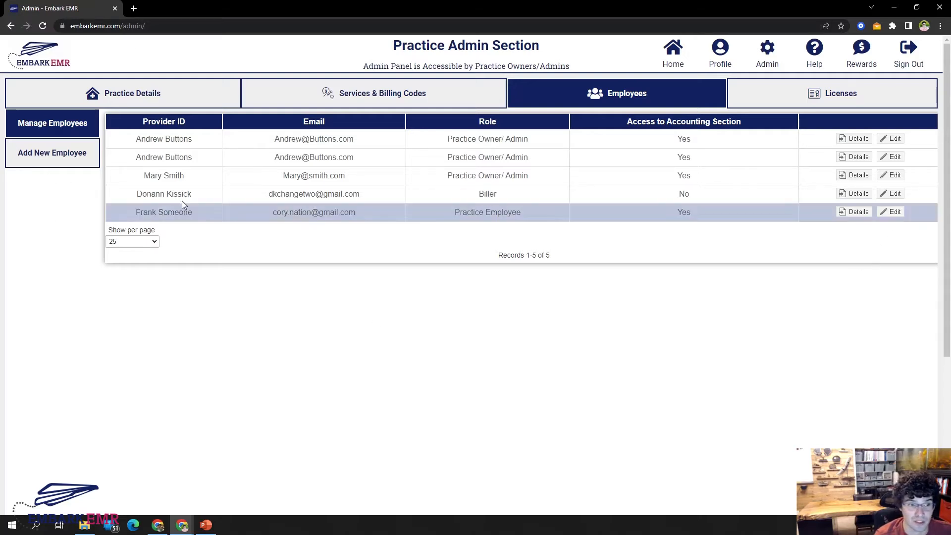
# Open the Add New Employee form and look over its instructions and the Employee Role Access table.
pyautogui.click(58, 154)
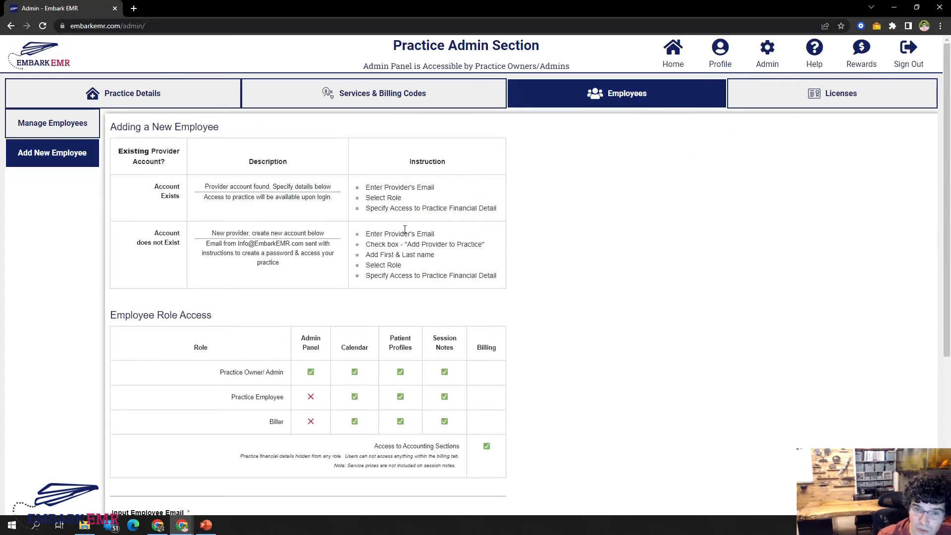
pyautogui.scroll(-2, 420, 412)
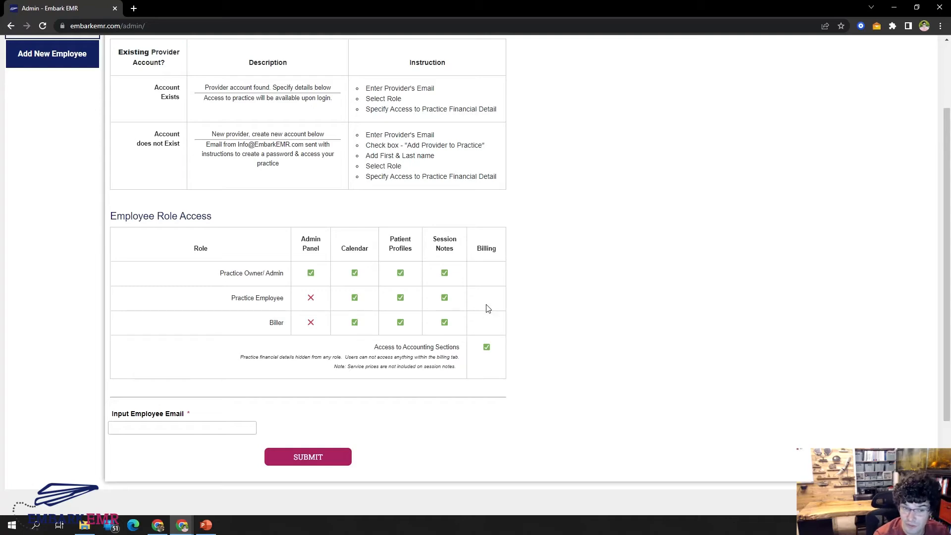
pyautogui.scroll(-1, 488, 308)
pyautogui.scroll(-1, 104, 355)
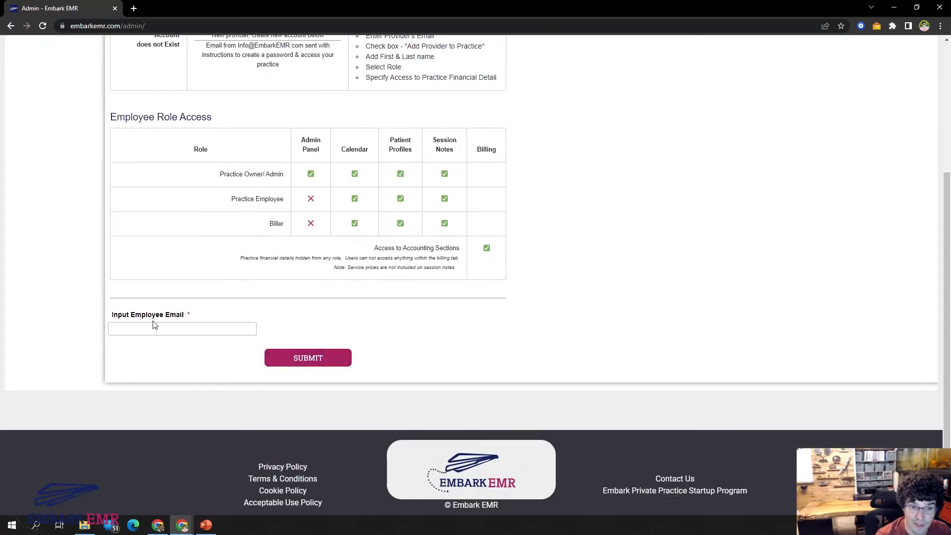
# Enter the email of an employee without an existing account in Input Employee Email and copy the address.
pyautogui.click(146, 327)
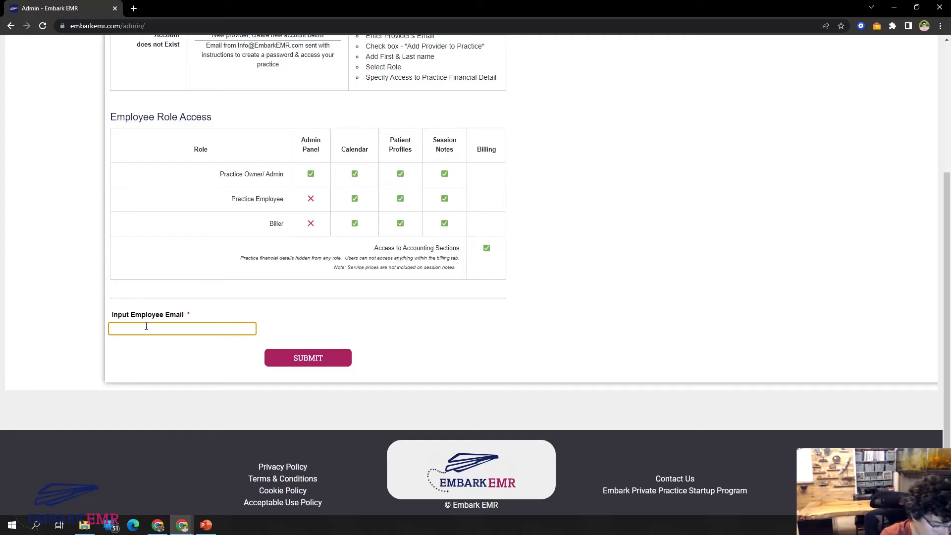
pyautogui.write('Person')
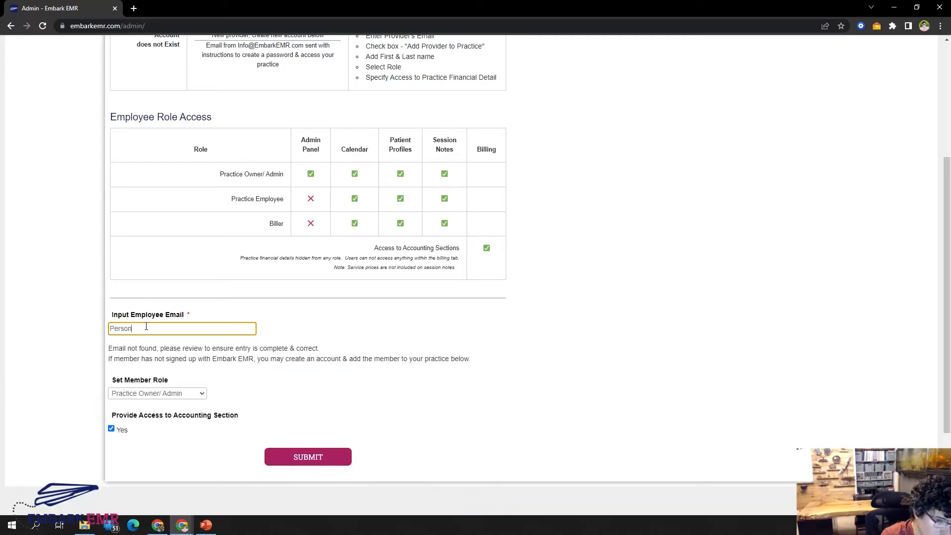
pyautogui.write('@E')
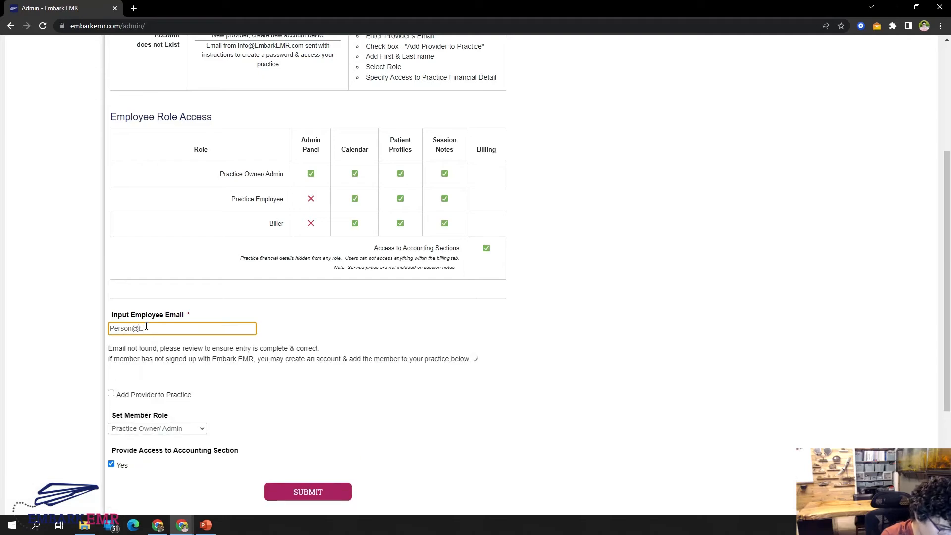
pyautogui.write('mplaoye')
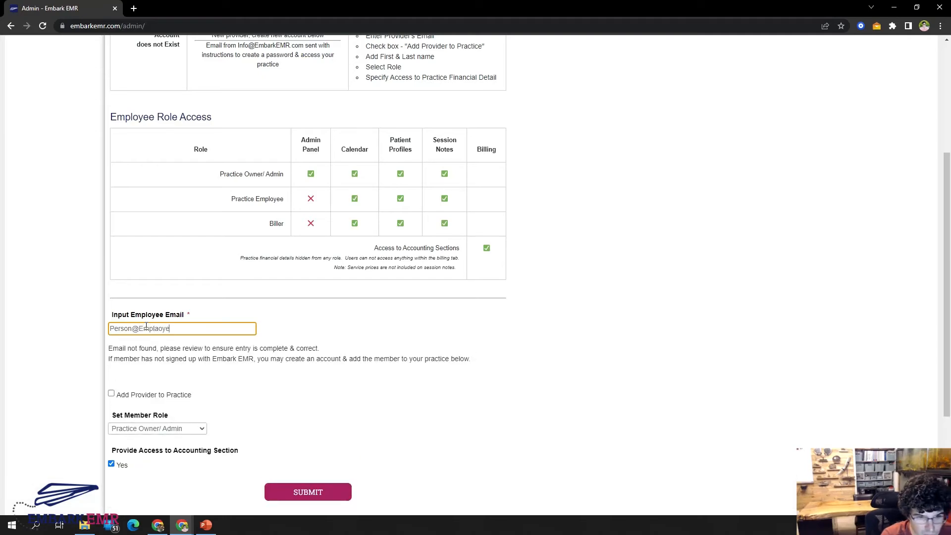
pyautogui.press('BackSpace')
pyautogui.press('BackSpace')
pyautogui.write('oyee')
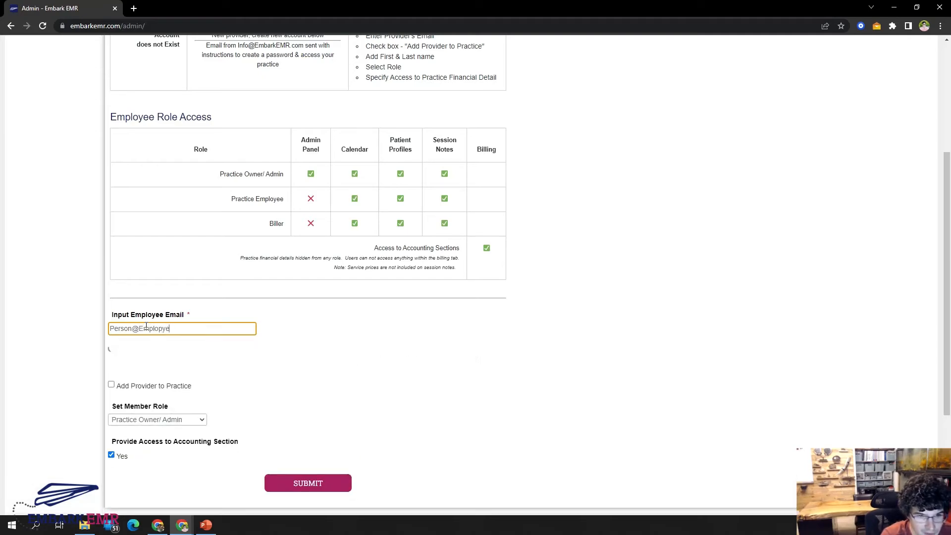
pyautogui.press('BackSpace')
pyautogui.press('BackSpace')
pyautogui.press('BackSpace')
pyautogui.write('yee.com')
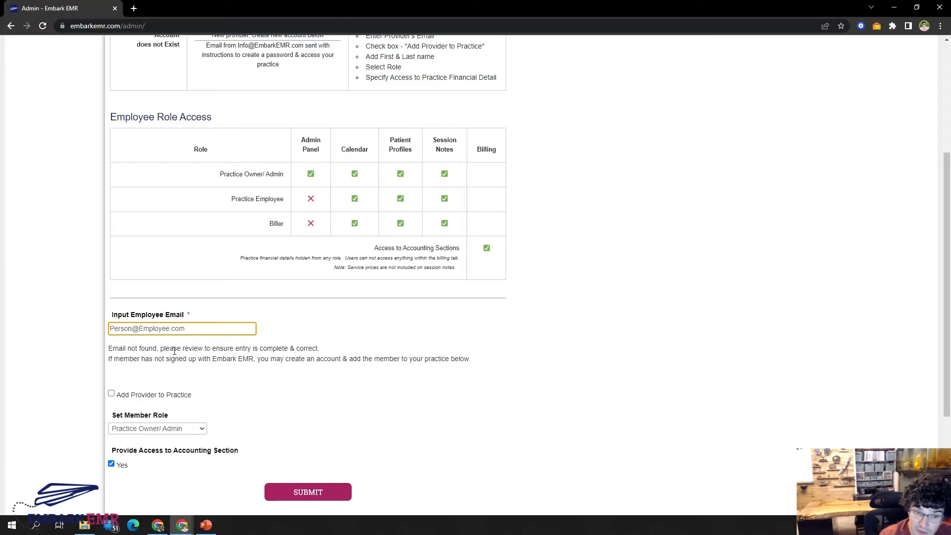
pyautogui.hotkey('ctrl', 'a')
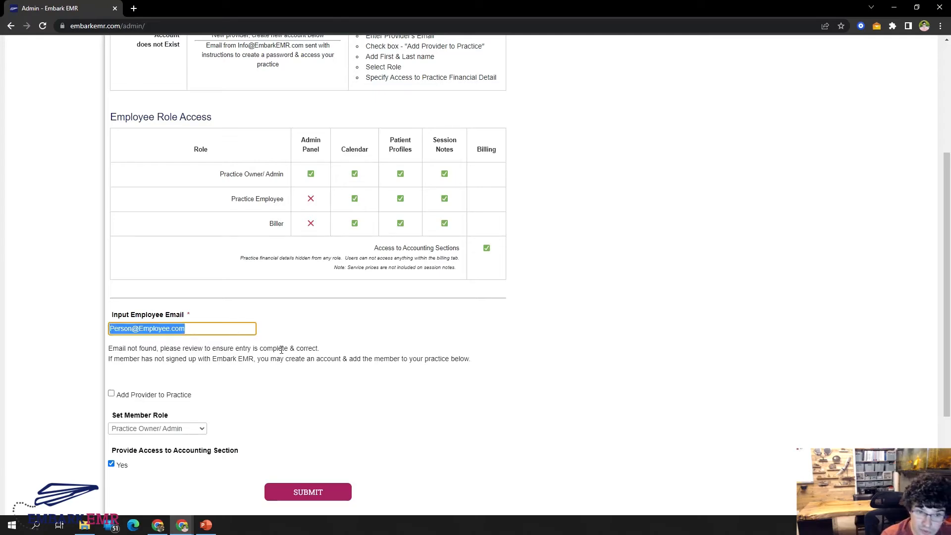
pyautogui.click(276, 346)
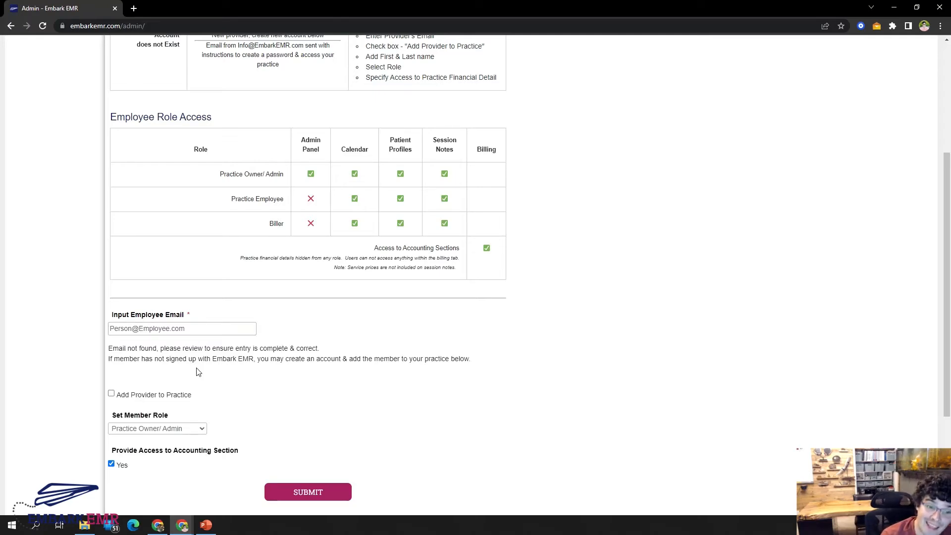
# Replace the employee email with the address of the dismissed employee, who already has a provider account.
pyautogui.tripleClick(163, 329)
pyautogui.hotkey('ctrl', 'c')
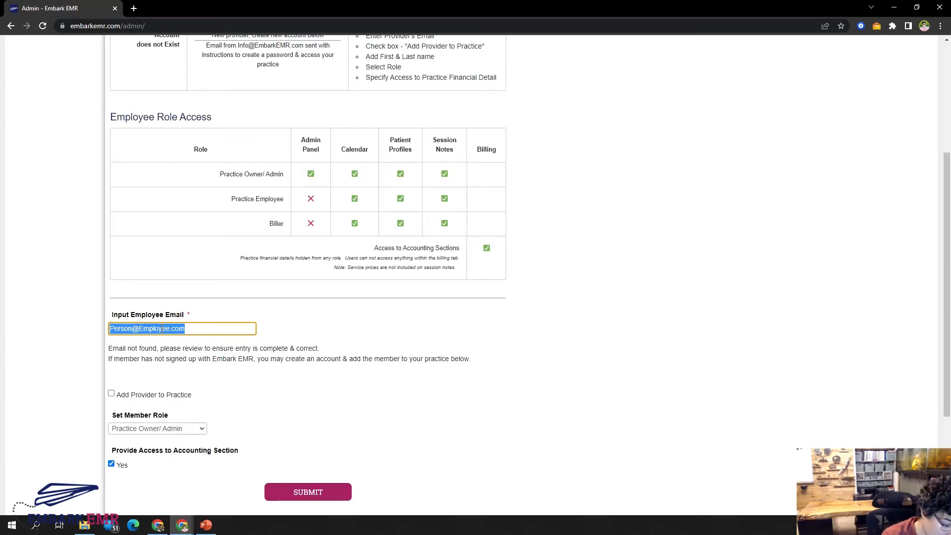
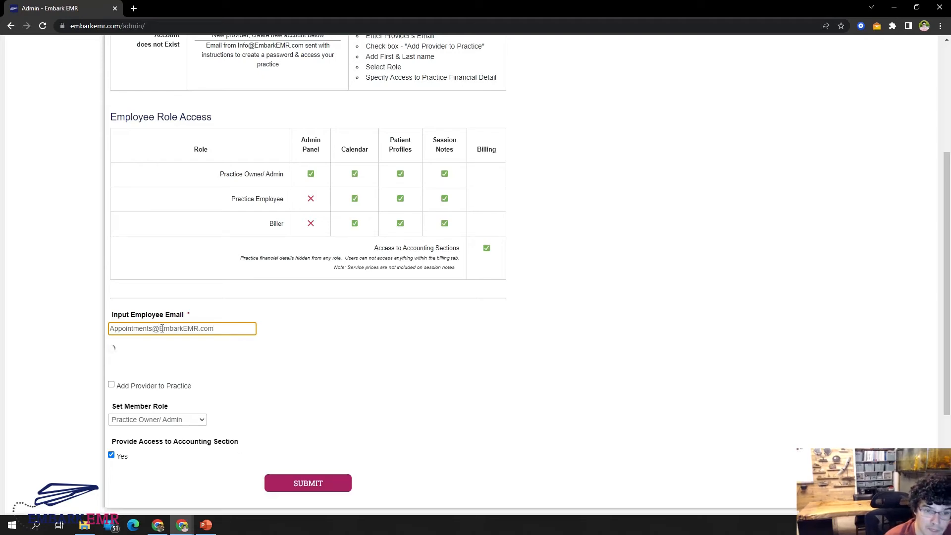
pyautogui.click(355, 334)
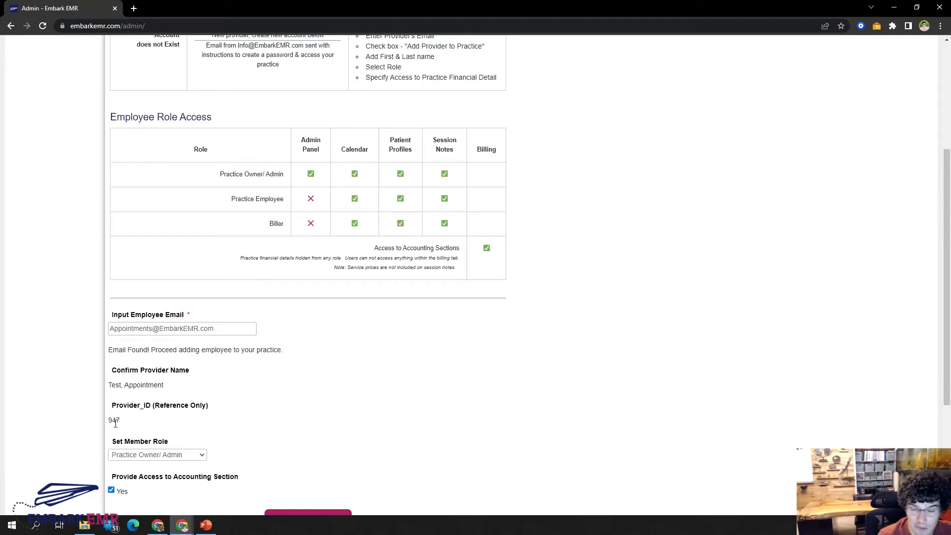
# Set the member role to Practice Employee and remove access to the Accounting Section.
pyautogui.scroll(-2, 270, 406)
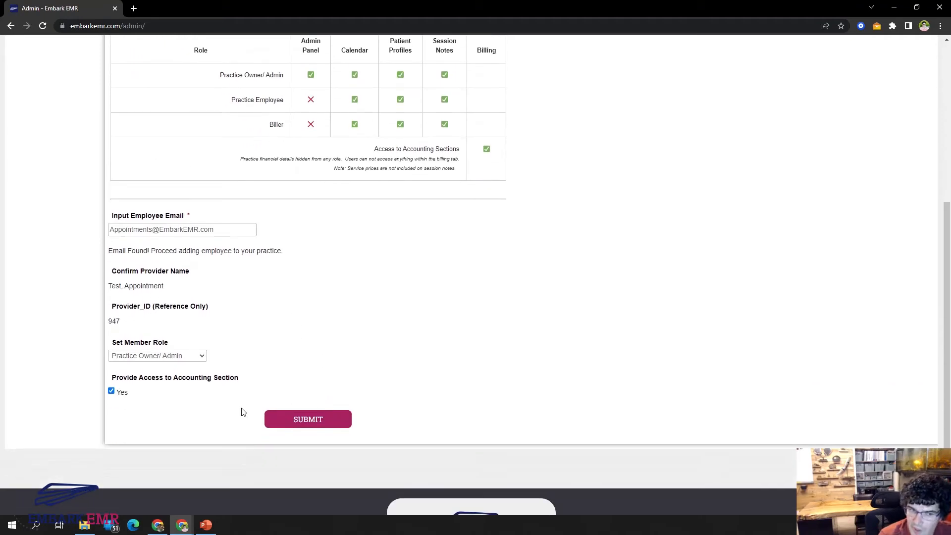
pyautogui.click(153, 356)
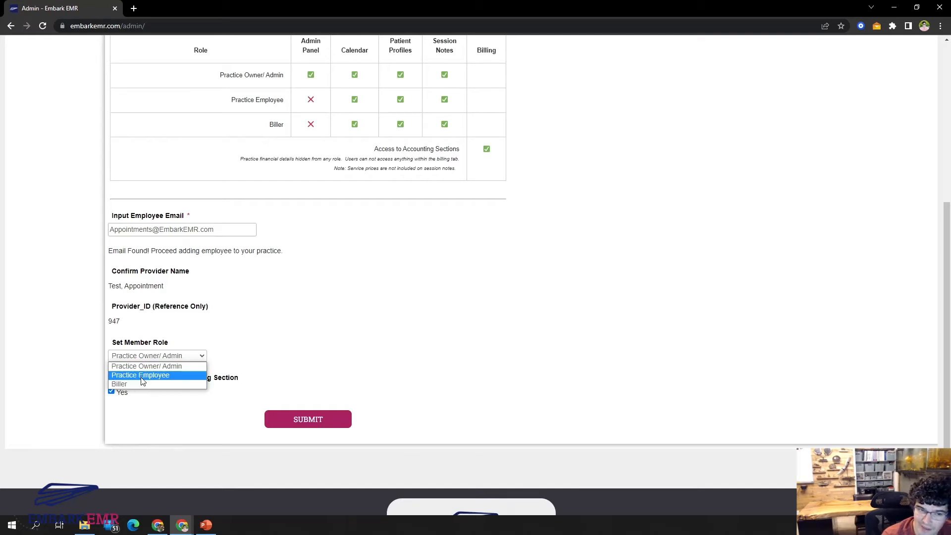
pyautogui.click(142, 376)
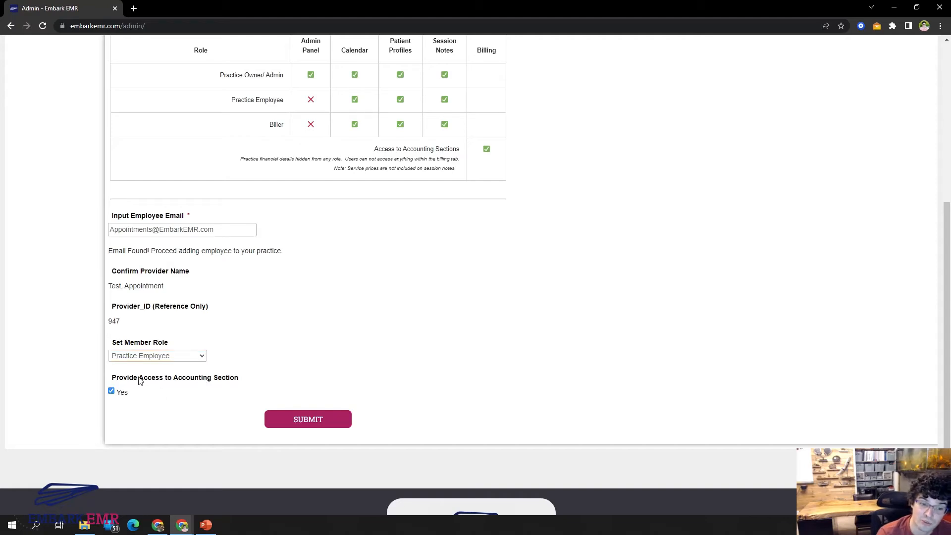
pyautogui.click(112, 391)
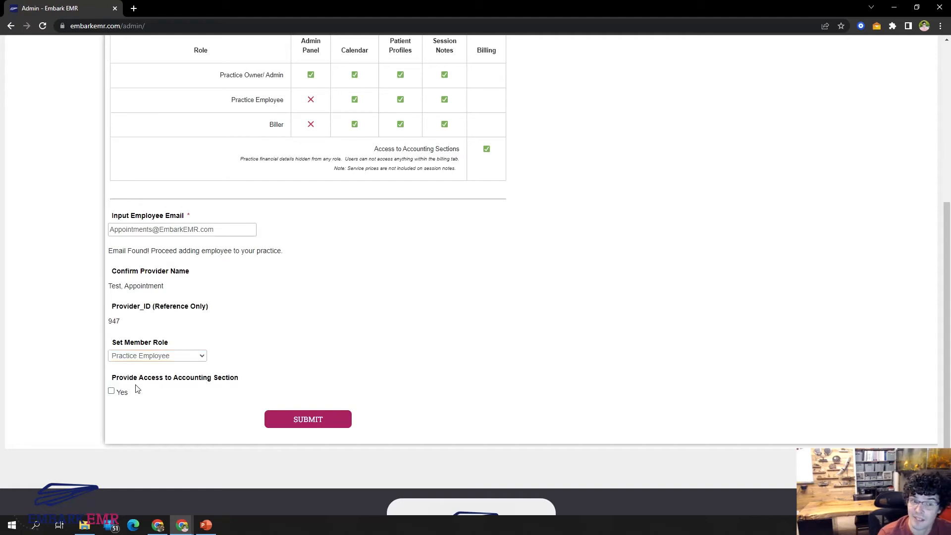
# Replace the employee email with the copied address of the employee who has no account.
pyautogui.tripleClick(178, 231)
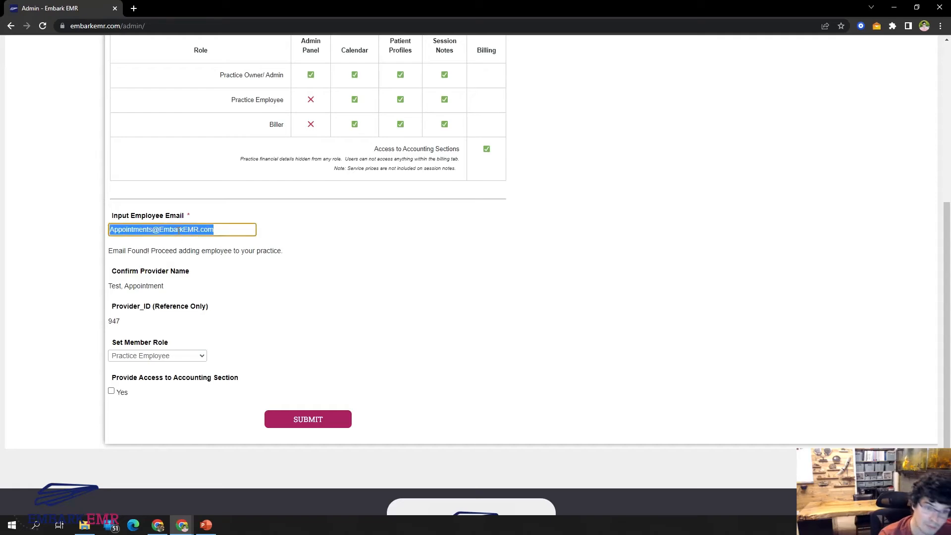
pyautogui.hotkey('ctrl', 'v')
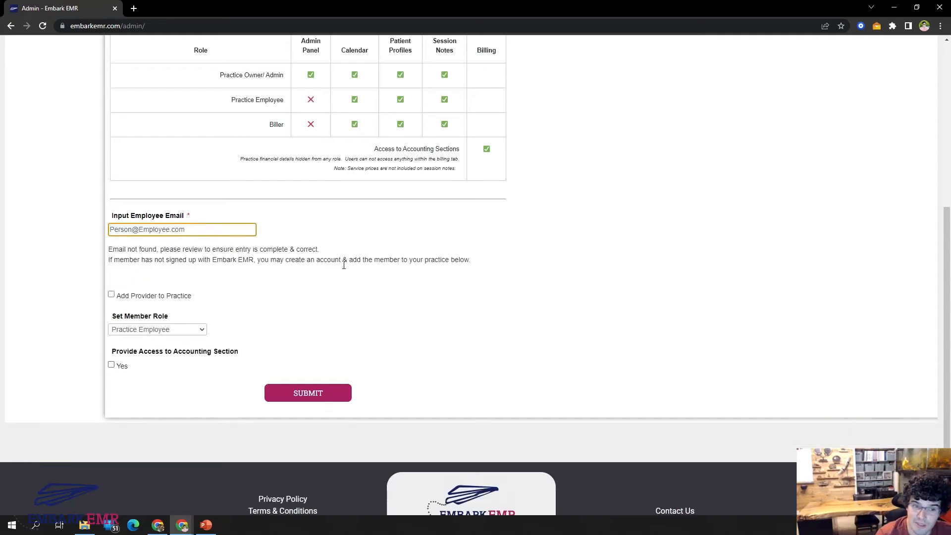
pyautogui.click(311, 259)
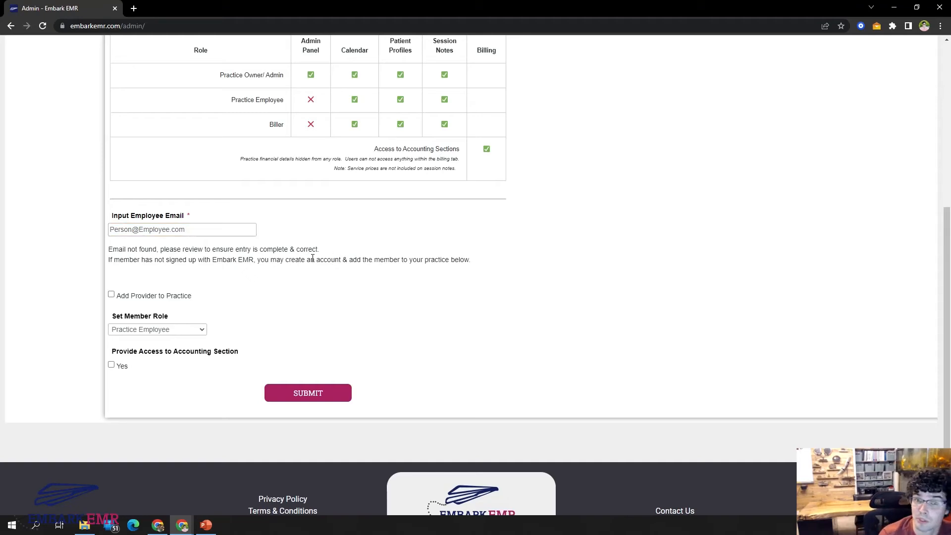
# Enable Add Provider to Practice and fill in the employee's first name, last name and provider NPI.
pyautogui.click(139, 296)
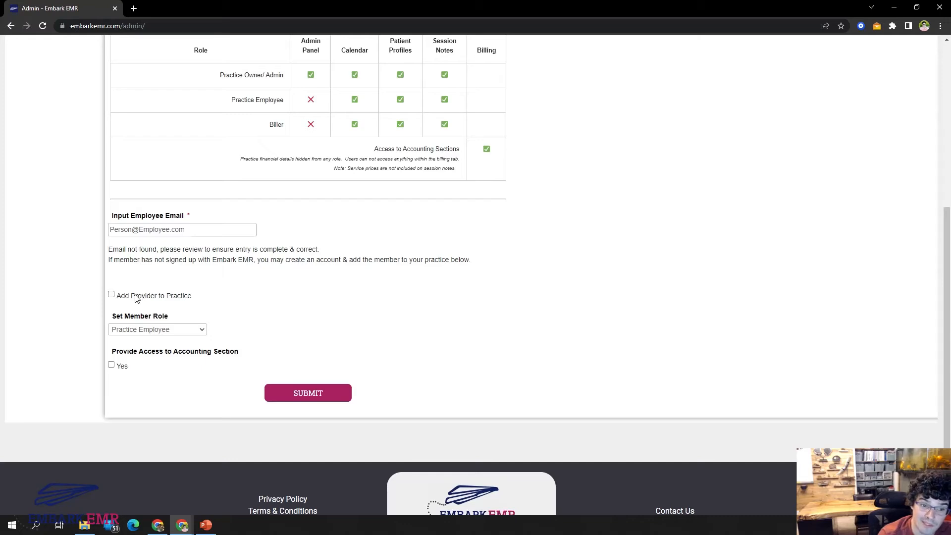
pyautogui.click(172, 325)
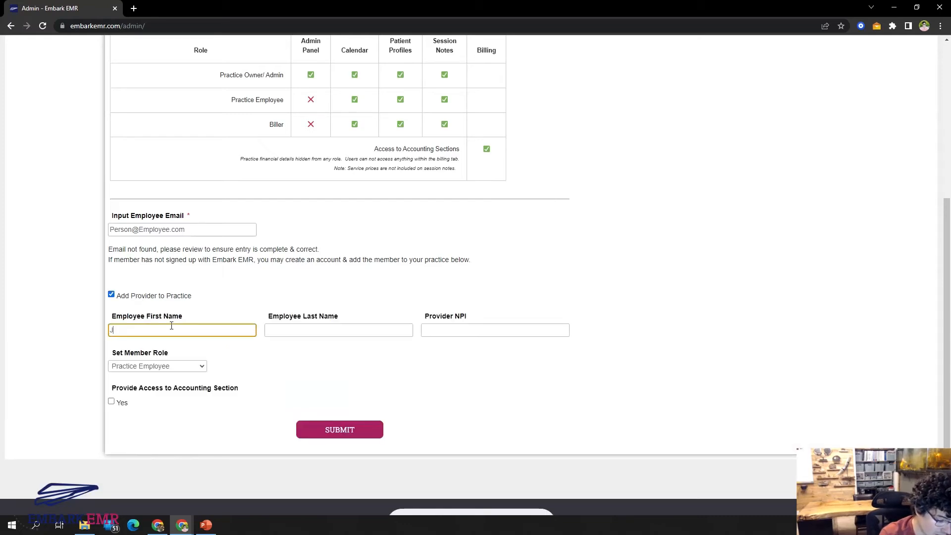
pyautogui.press('Tab')
pyautogui.write('Greg')
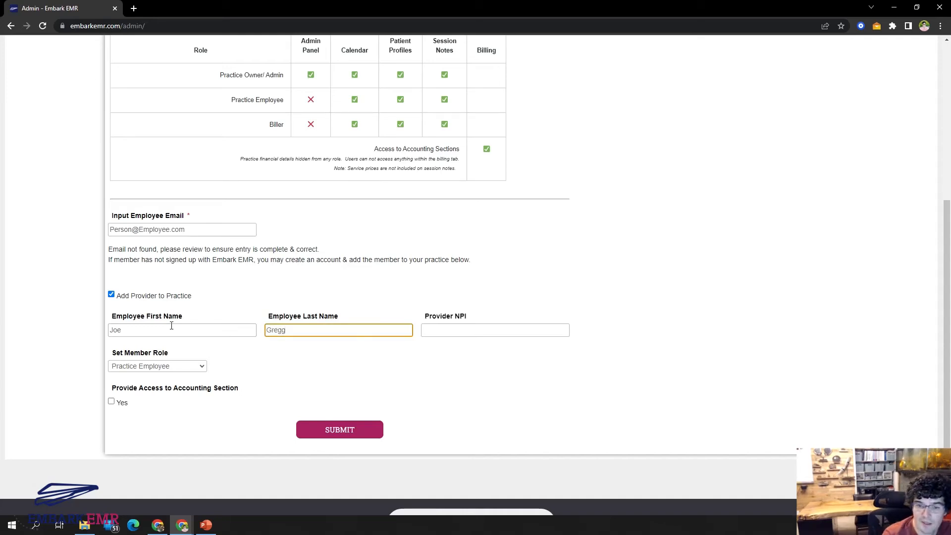
pyautogui.click(472, 328)
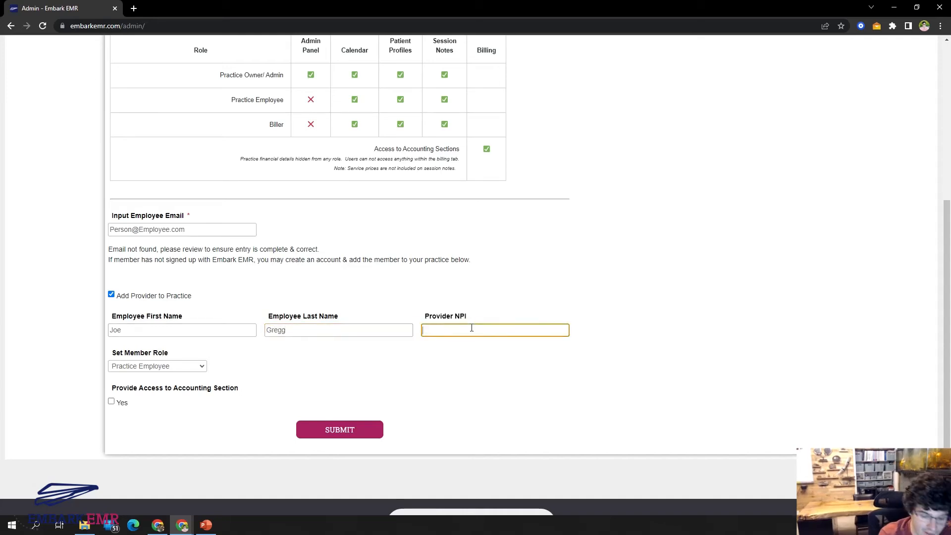
pyautogui.write('NPI123')
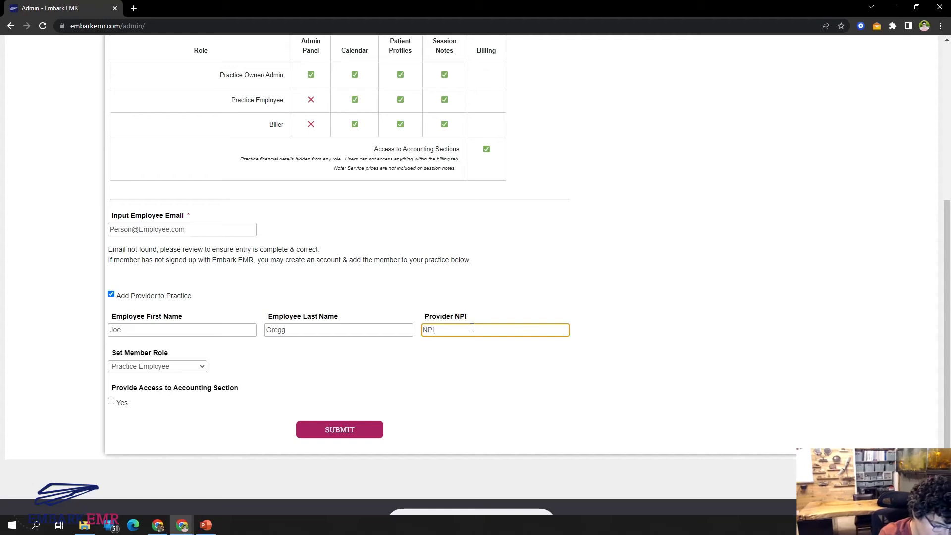
# Review the member role options for the new provider and keep the role set to Practice Employee.
pyautogui.click(152, 367)
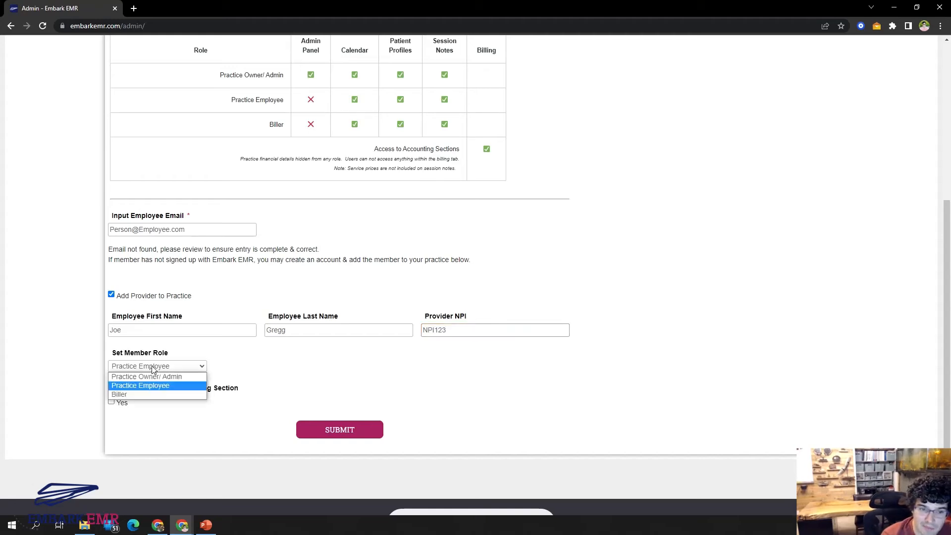
pyautogui.click(152, 386)
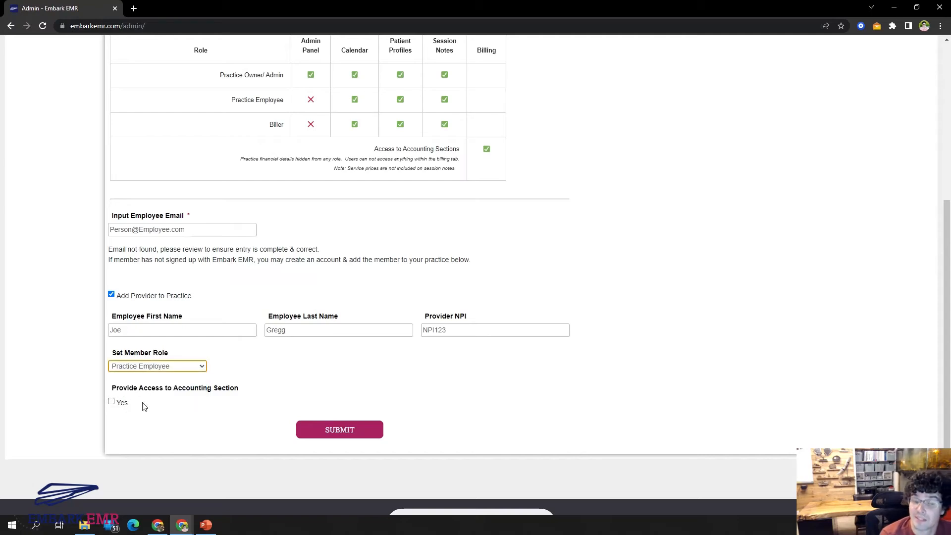
pyautogui.click(169, 366)
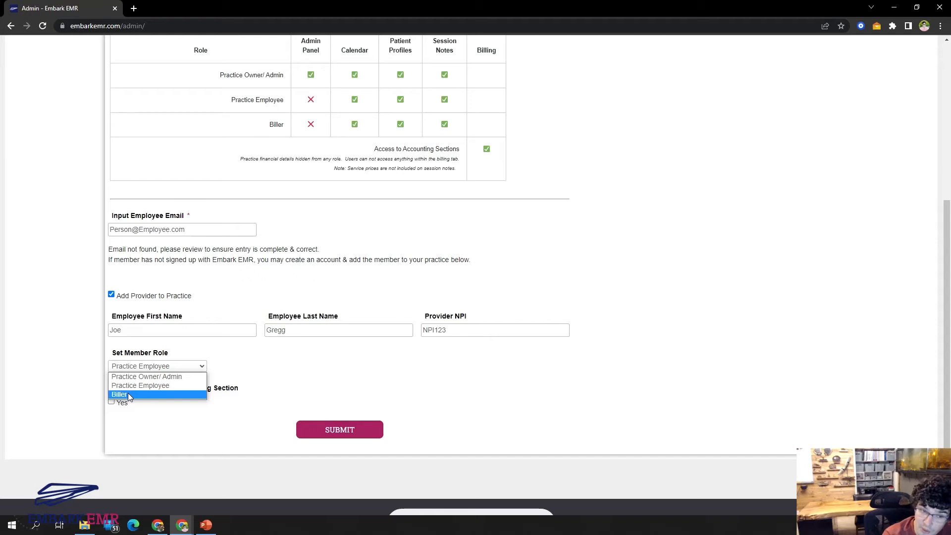
pyautogui.click(243, 393)
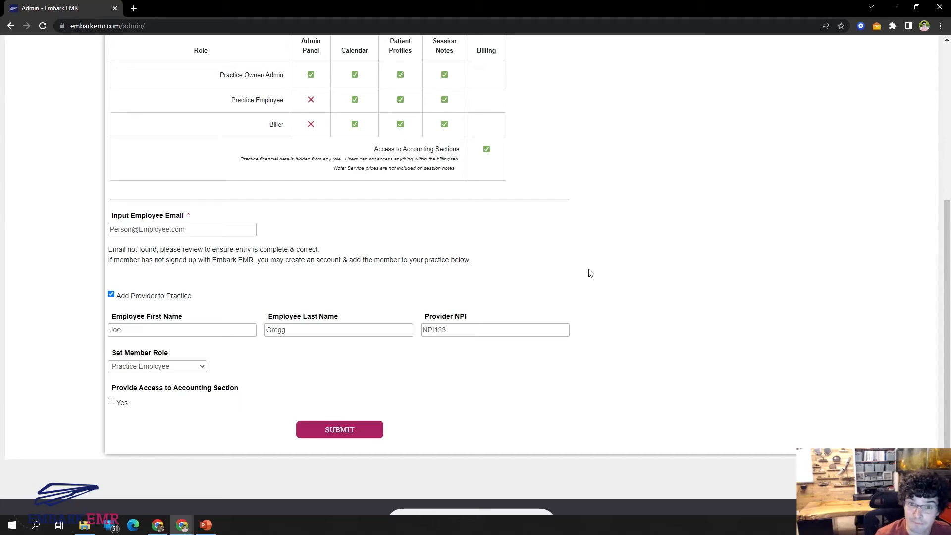
# Open the practice's license list to review subscription types, enhancements and expiration dates.
pyautogui.scroll(6, 590, 273)
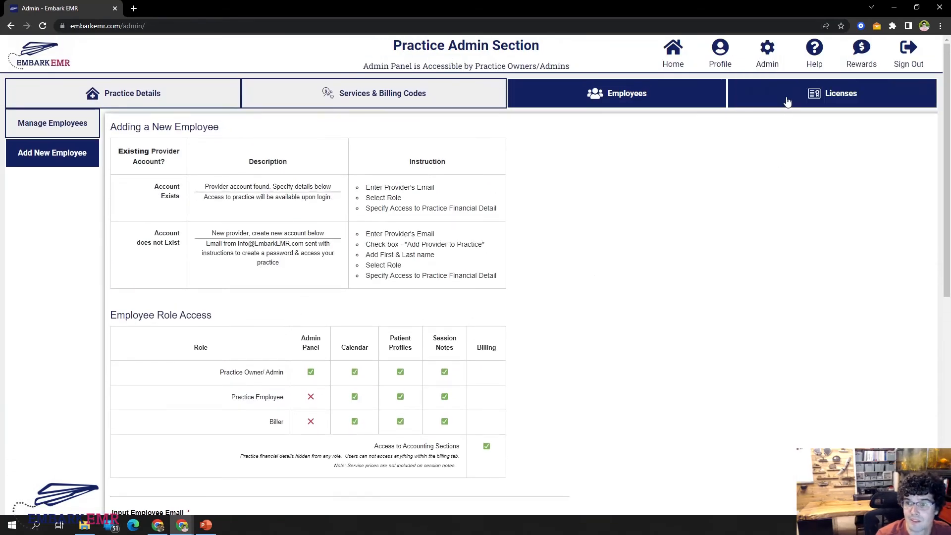
pyautogui.click(787, 101)
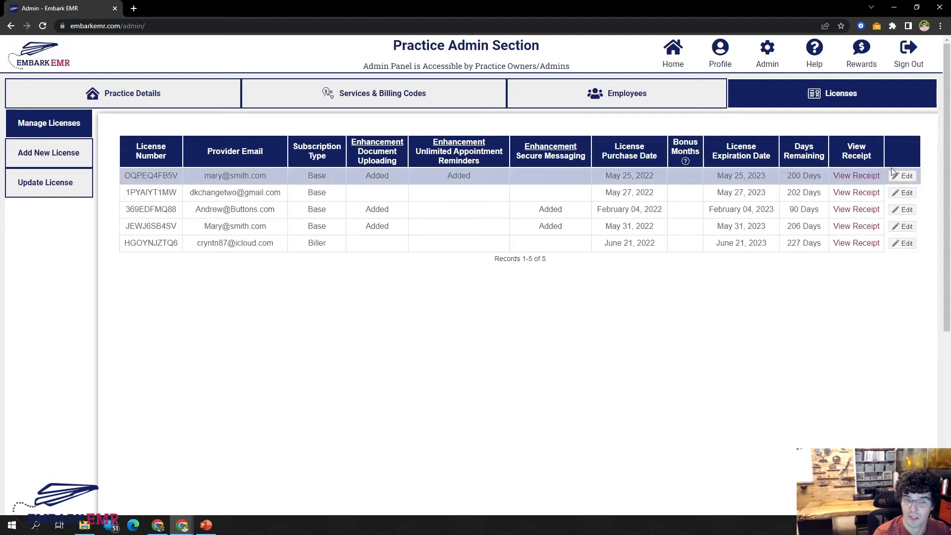
# Try reassigning the license purchased February 04, 2022 to another provider email, and discard the edit.
pyautogui.click(906, 210)
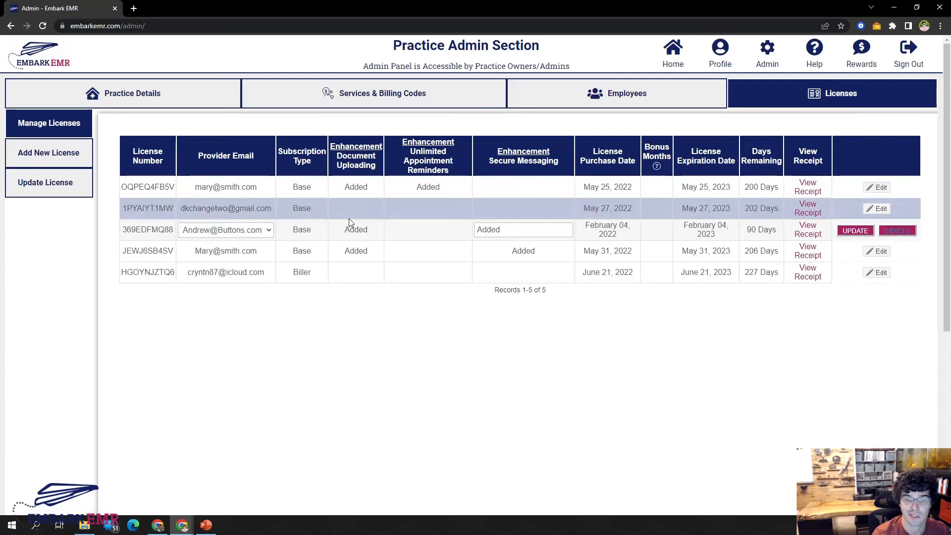
pyautogui.click(248, 231)
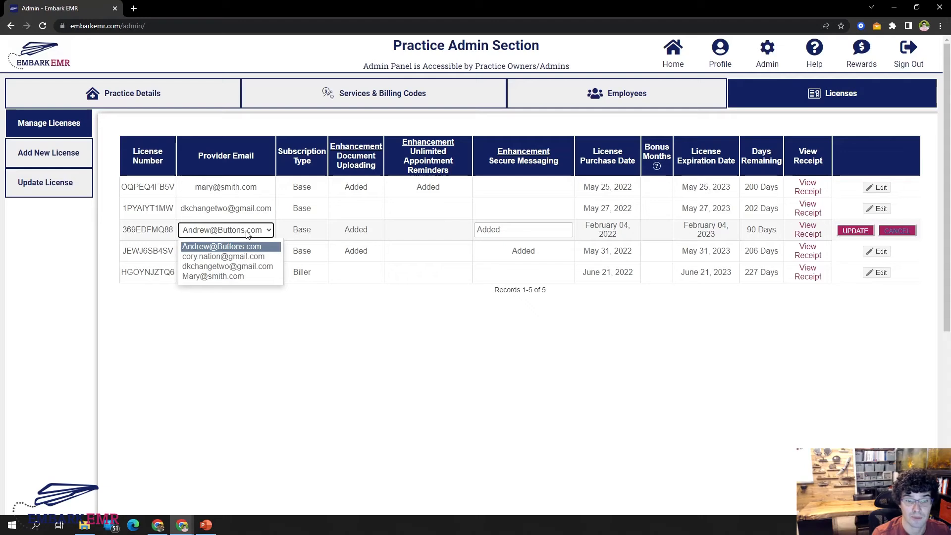
pyautogui.click(235, 267)
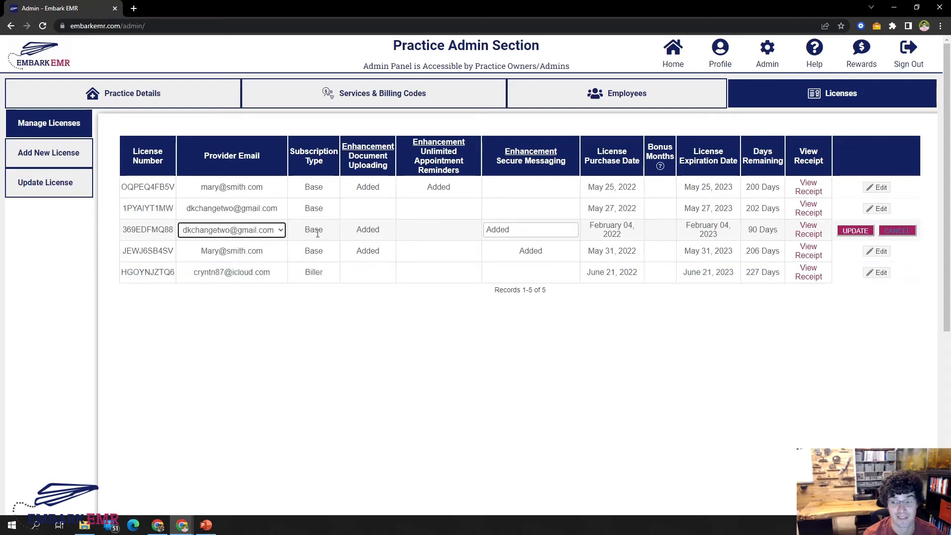
pyautogui.click(255, 231)
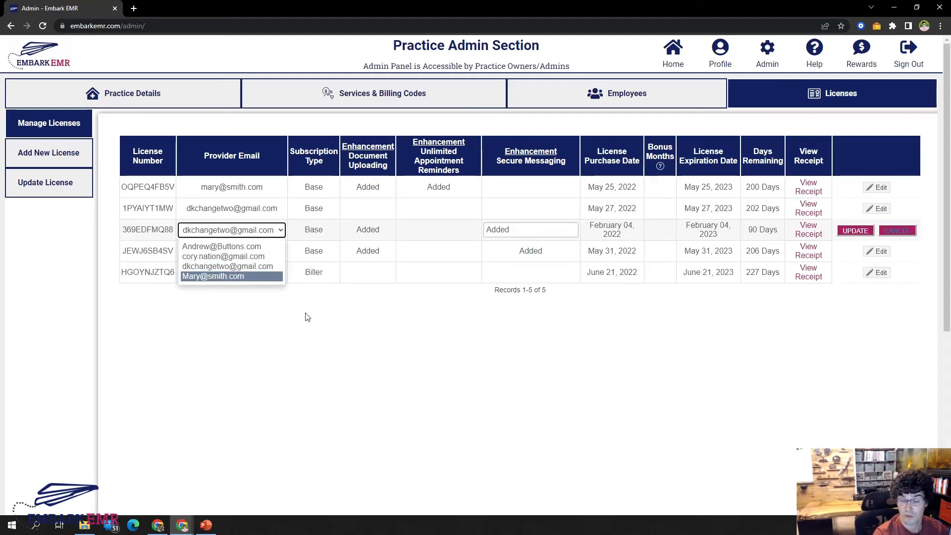
pyautogui.click(436, 327)
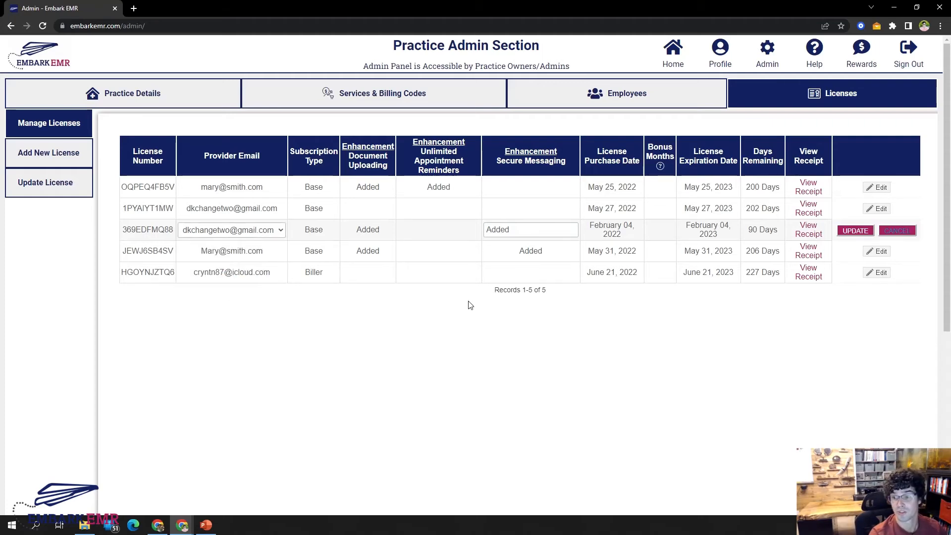
pyautogui.click(909, 231)
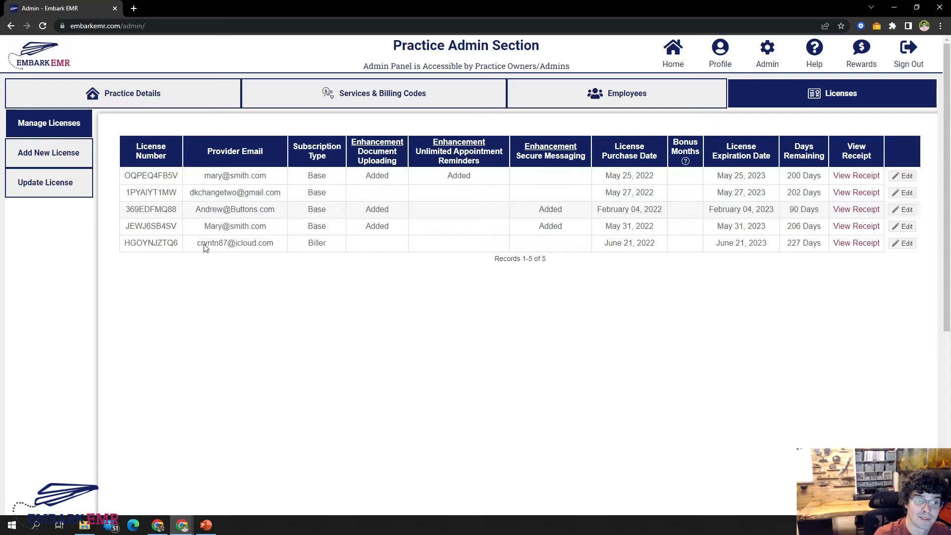
# Start a new license and select the practice employee's email as the provider for it.
pyautogui.click(58, 156)
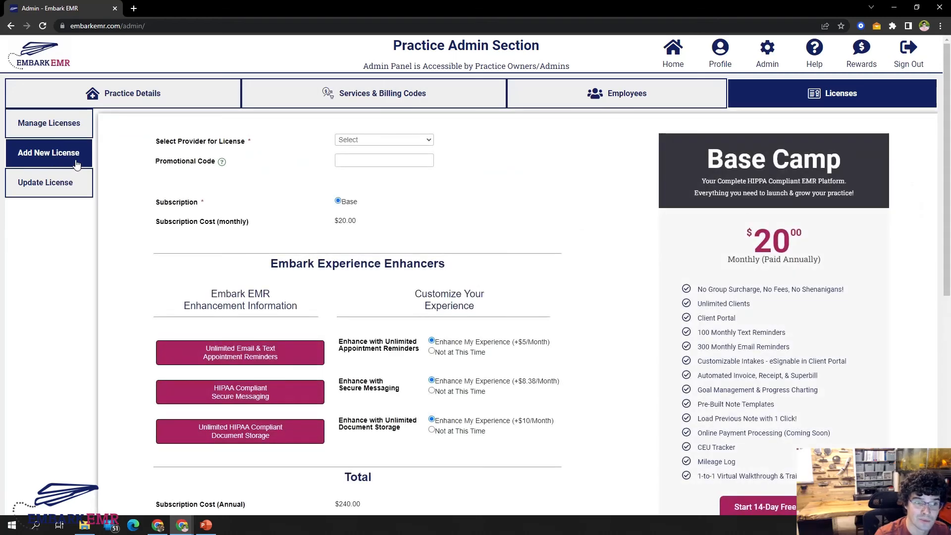
pyautogui.click(403, 141)
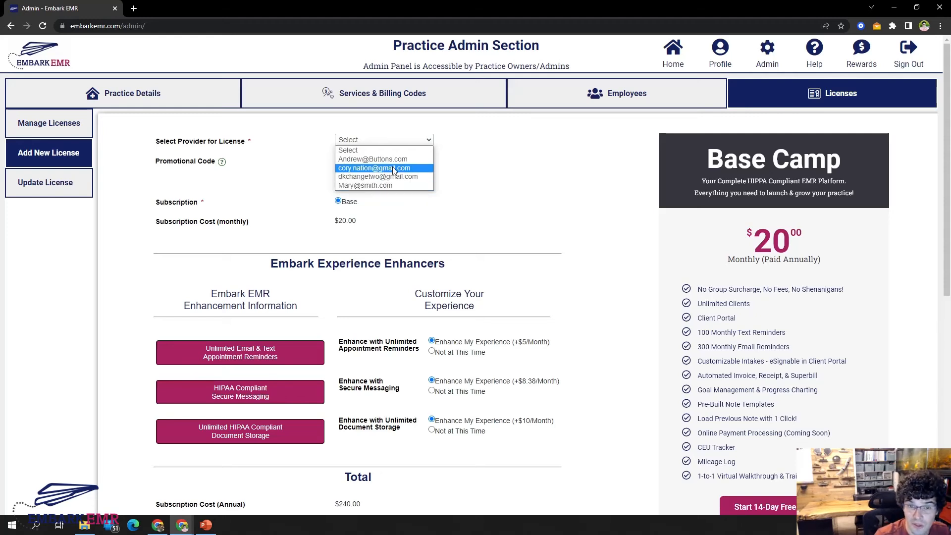
pyautogui.click(362, 168)
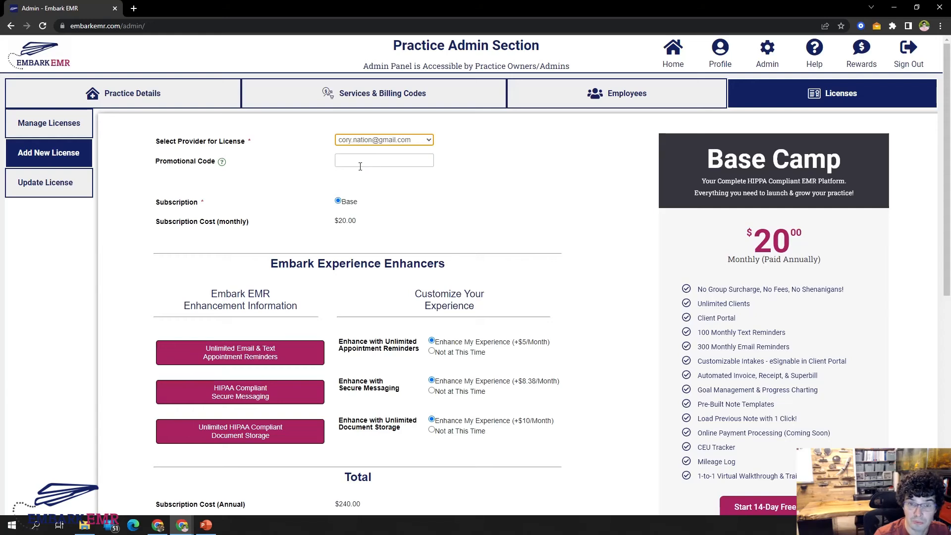
pyautogui.click(461, 171)
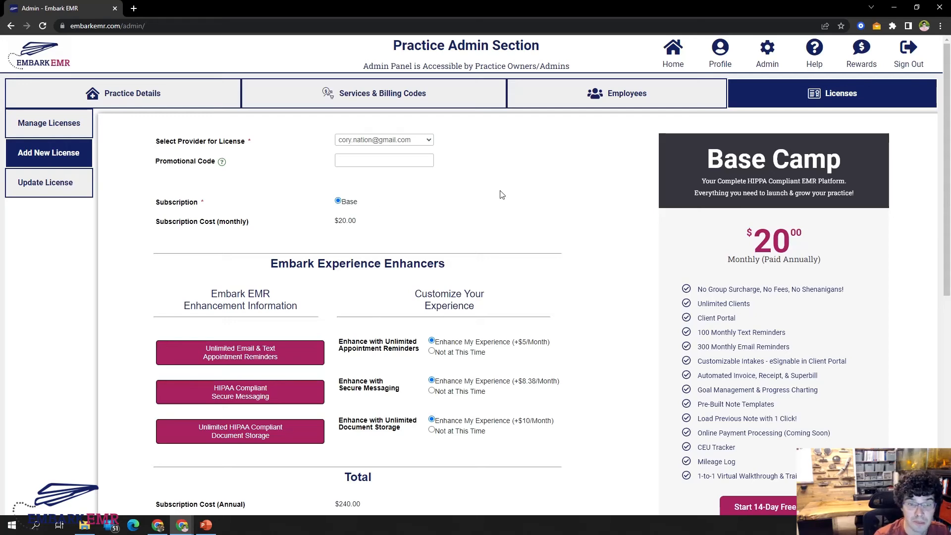
# Examine the Base Camp subscription pricing and the descriptions of the appointment reminder, secure messaging and document storage enhancements.
pyautogui.scroll(-1, 562, 206)
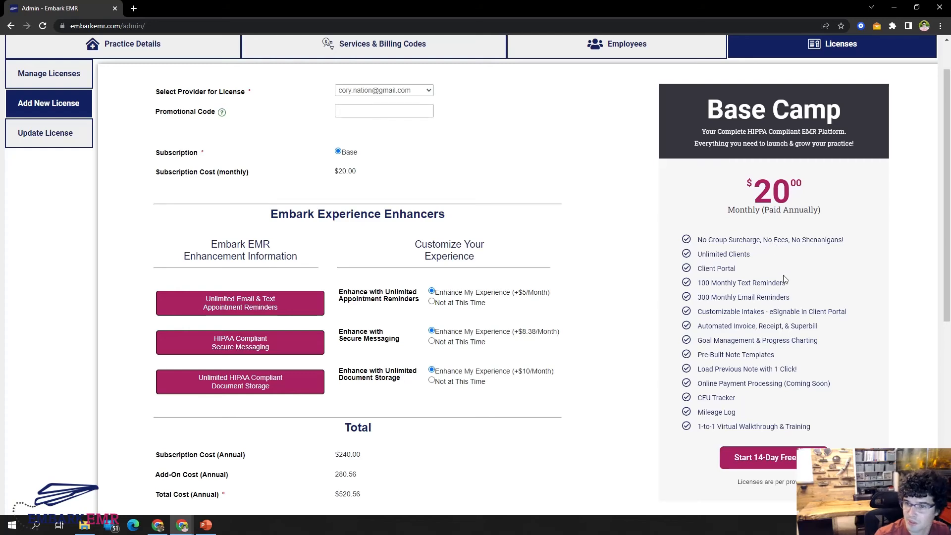
pyautogui.doubleClick(793, 209)
pyautogui.click(831, 213)
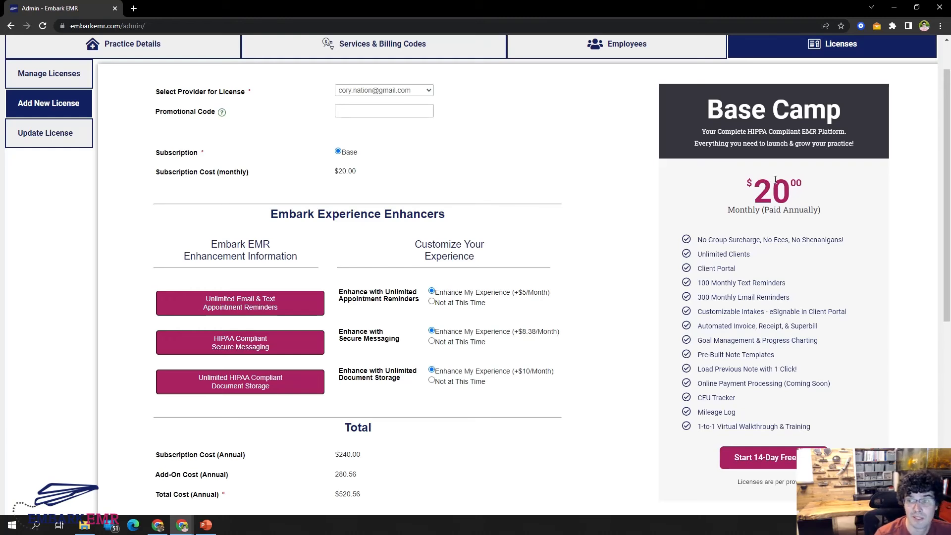
pyautogui.scroll(1, 776, 179)
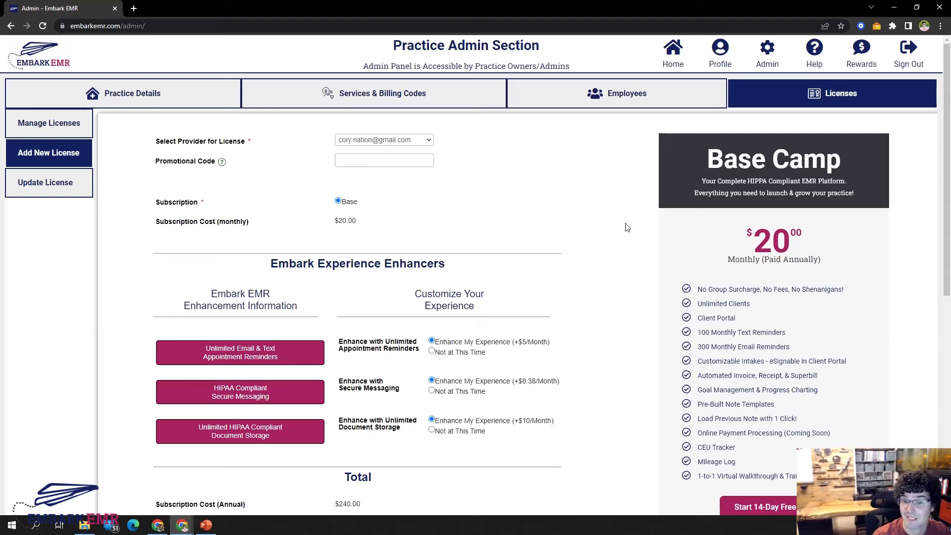
pyautogui.scroll(-2, 636, 222)
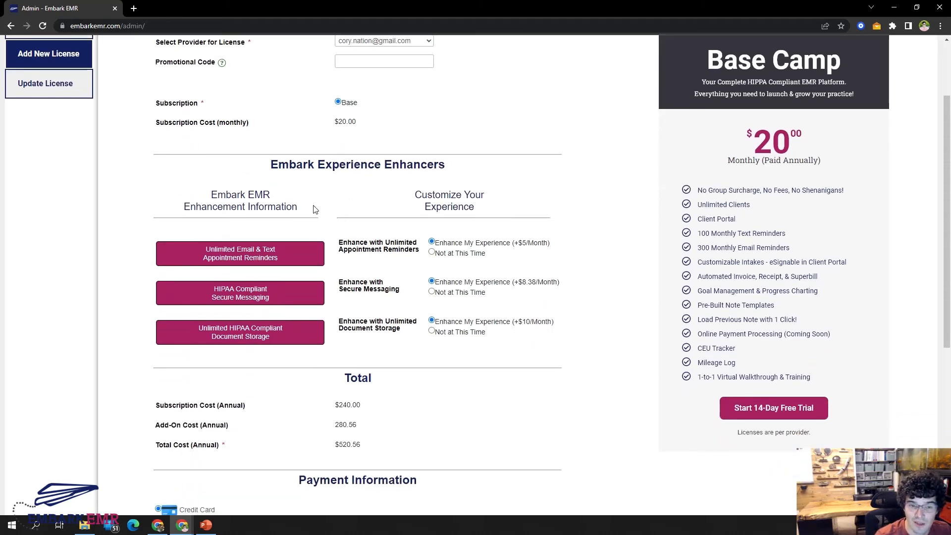
pyautogui.moveTo(230, 250)
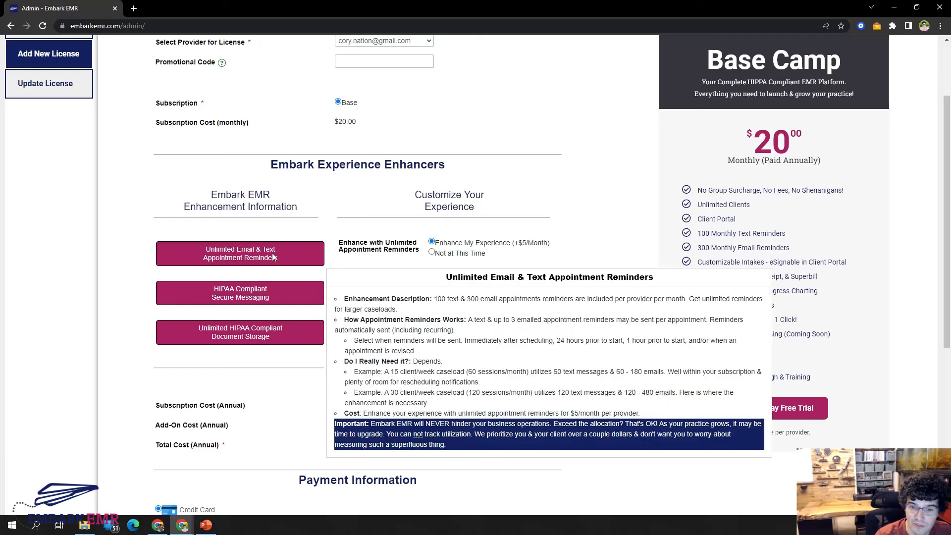
pyautogui.moveTo(263, 296)
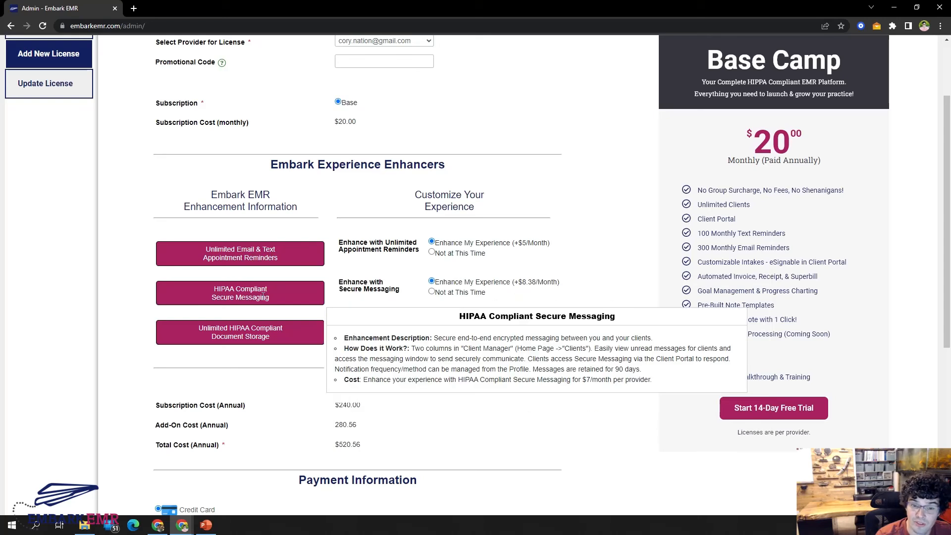
pyautogui.moveTo(259, 335)
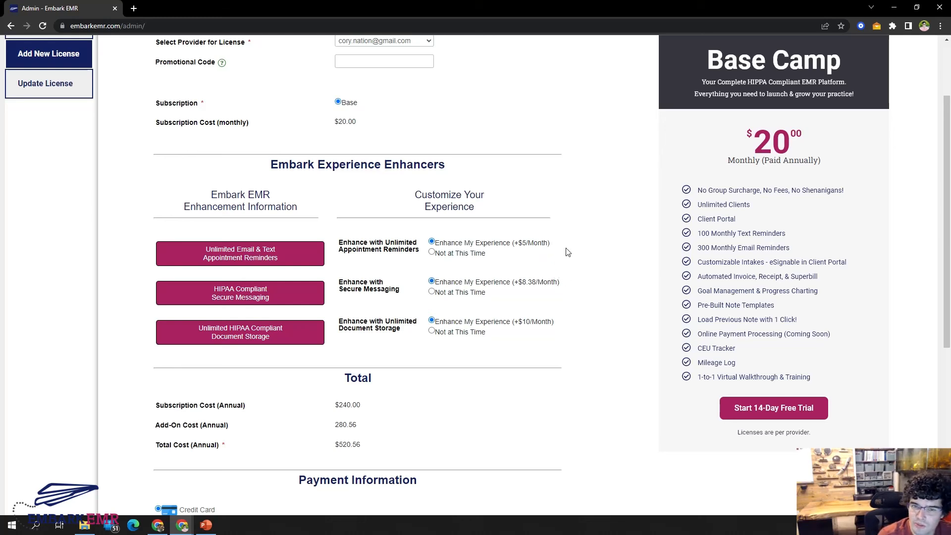
# Decline the appointment reminders, secure messaging and document storage enhancements for the new license, and review the total and payment options.
pyautogui.click(470, 253)
pyautogui.click(473, 292)
pyautogui.click(475, 332)
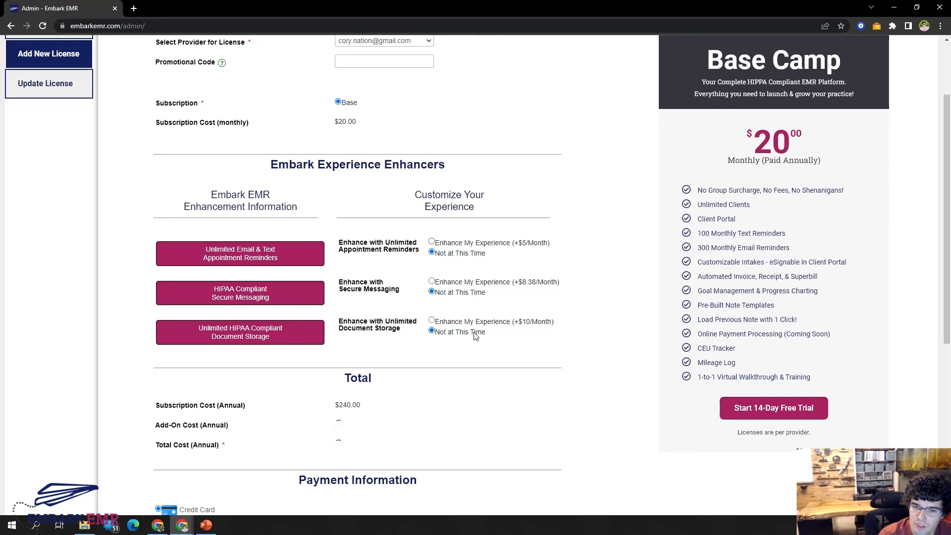
pyautogui.scroll(-1, 565, 285)
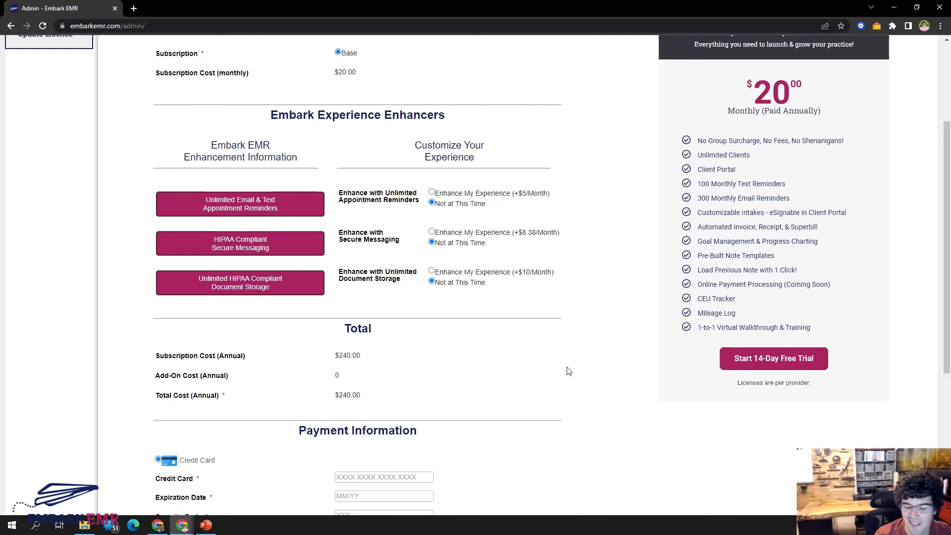
pyautogui.scroll(-3, 567, 370)
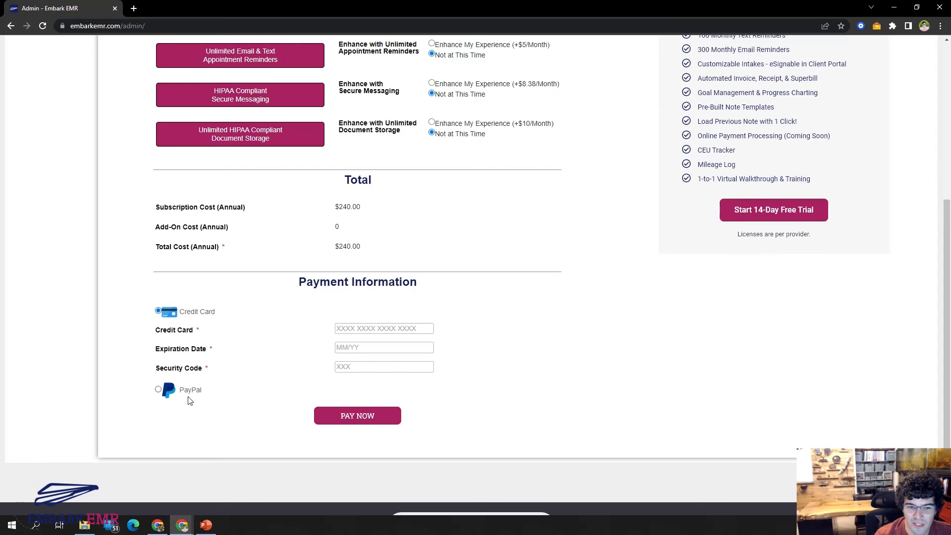
# Open the license update form and review its license selection, summary and experience enhancer sections.
pyautogui.scroll(6, 500, 372)
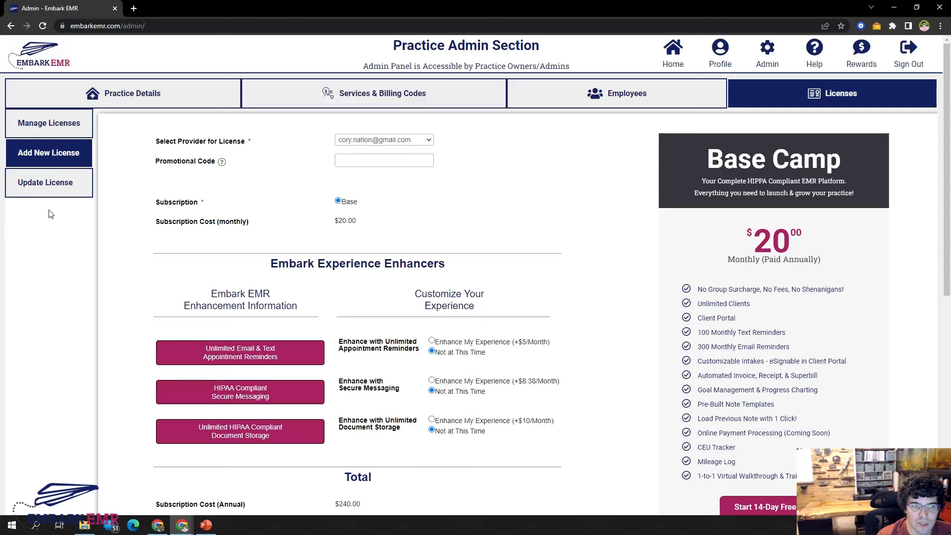
pyautogui.click(65, 191)
pyautogui.scroll(-1, 528, 220)
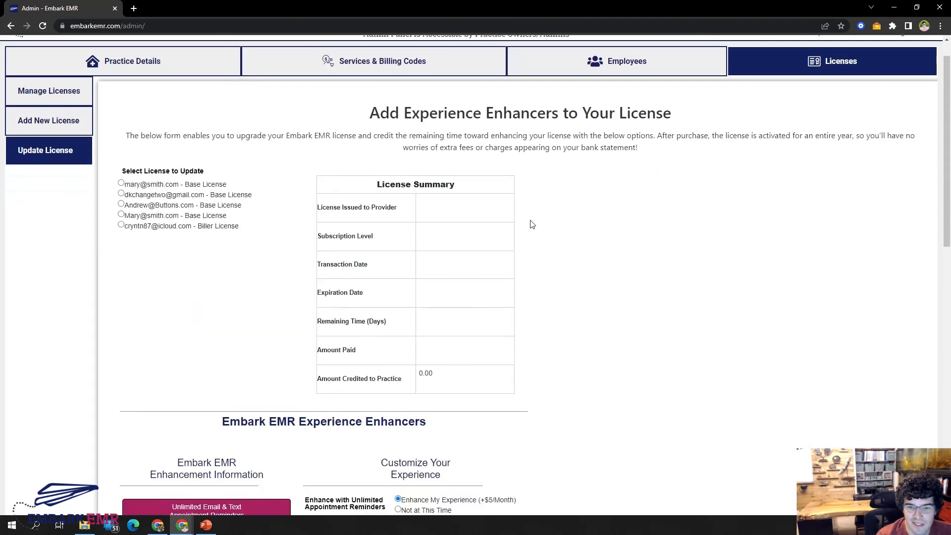
pyautogui.scroll(-2, 527, 295)
pyautogui.scroll(3, 567, 303)
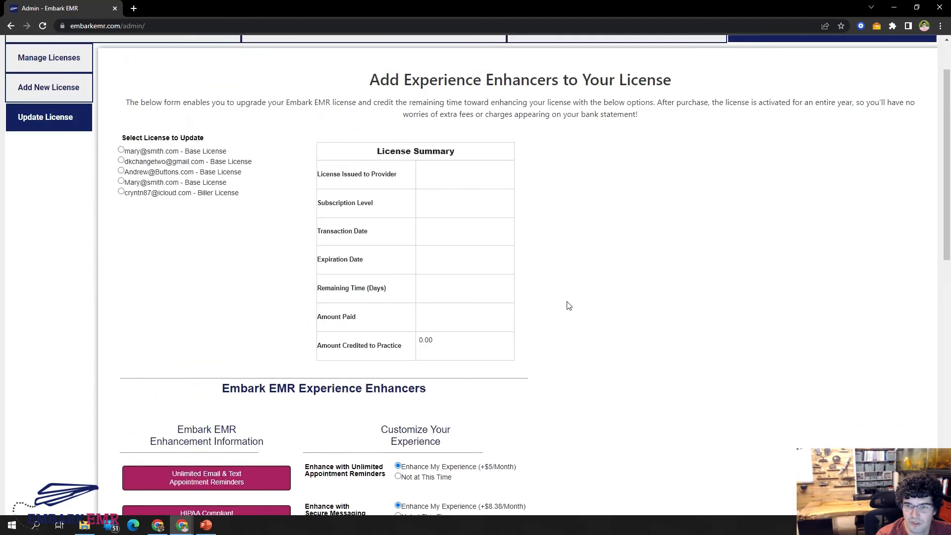
# Return to the employee list and open the details of the second Practice Owner/ Admin entry.
pyautogui.click(567, 100)
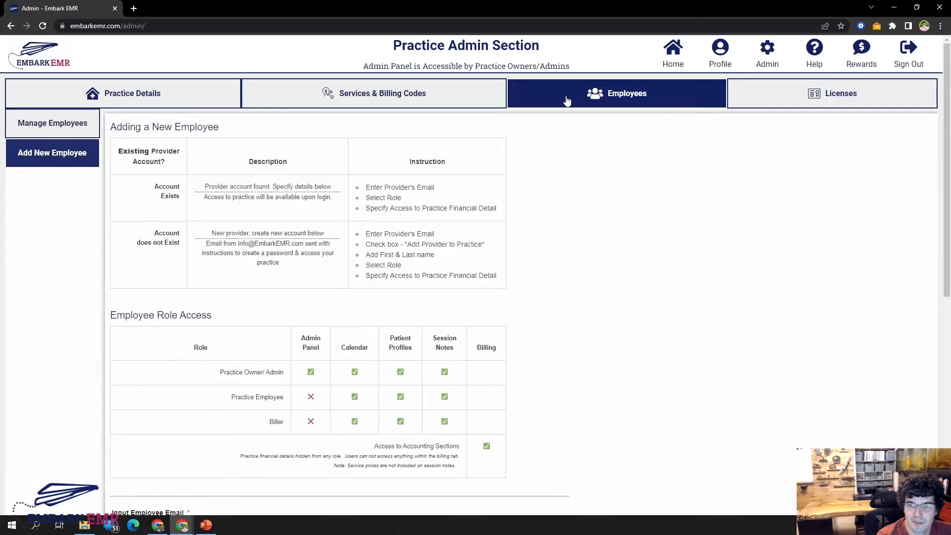
pyautogui.click(81, 133)
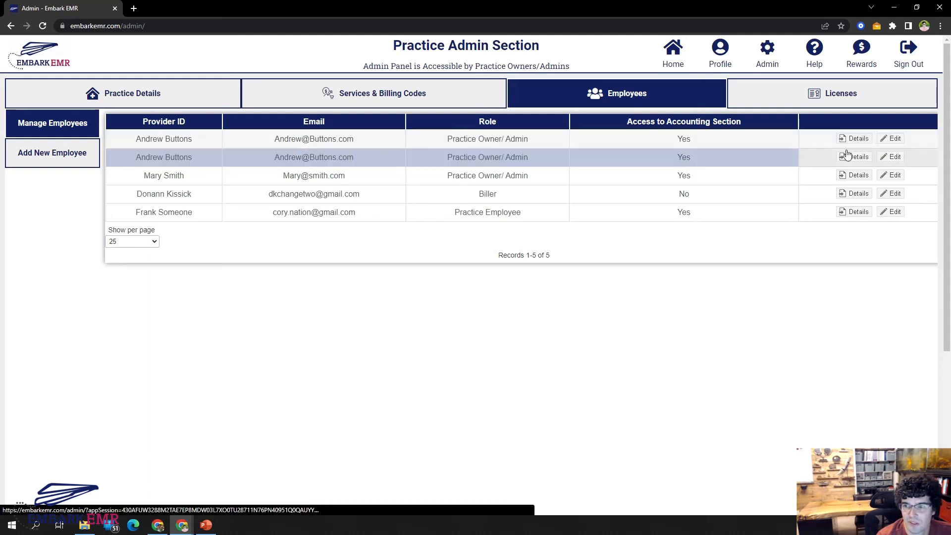
pyautogui.click(854, 157)
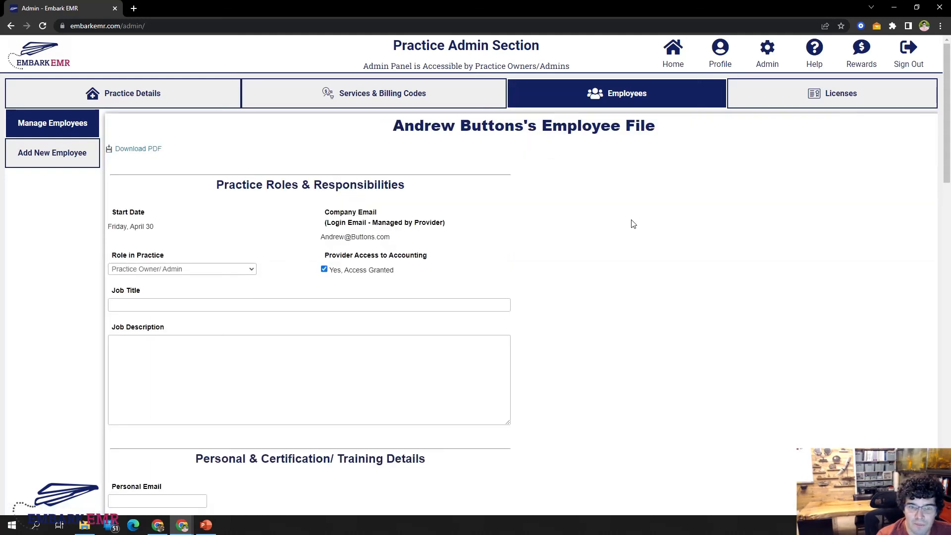
# Examine the employee file's role options, personal and license details, document uploads, training records, performance log and provider metrics.
pyautogui.scroll(-1, 633, 224)
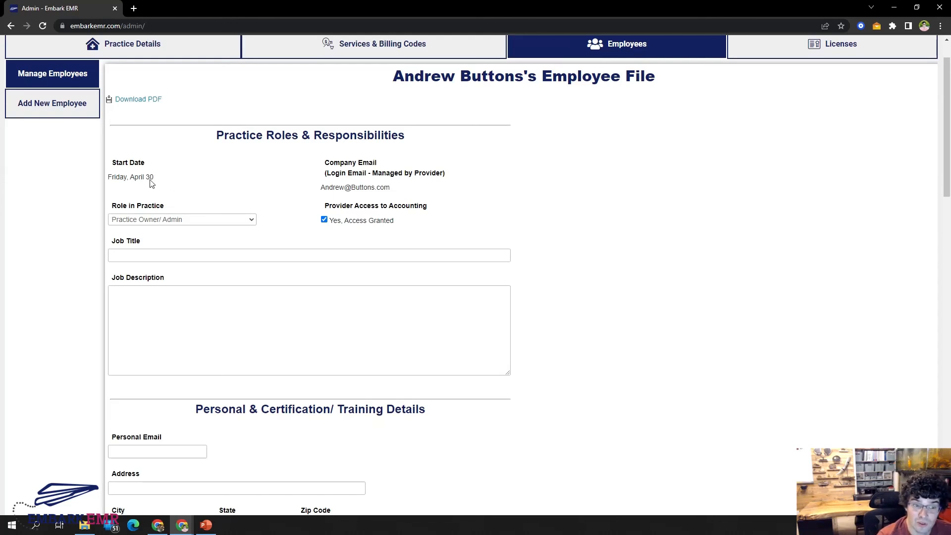
pyautogui.click(154, 220)
pyautogui.click(566, 237)
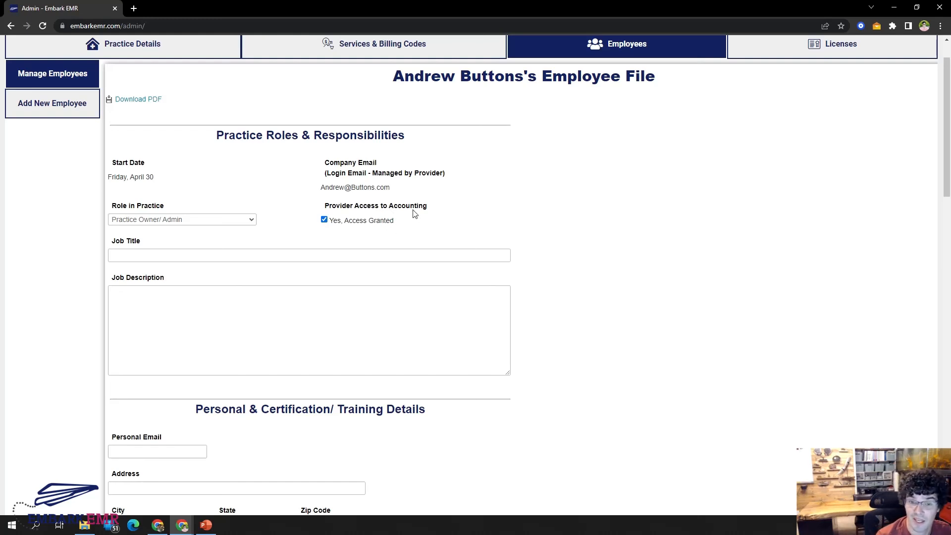
pyautogui.scroll(-4, 544, 357)
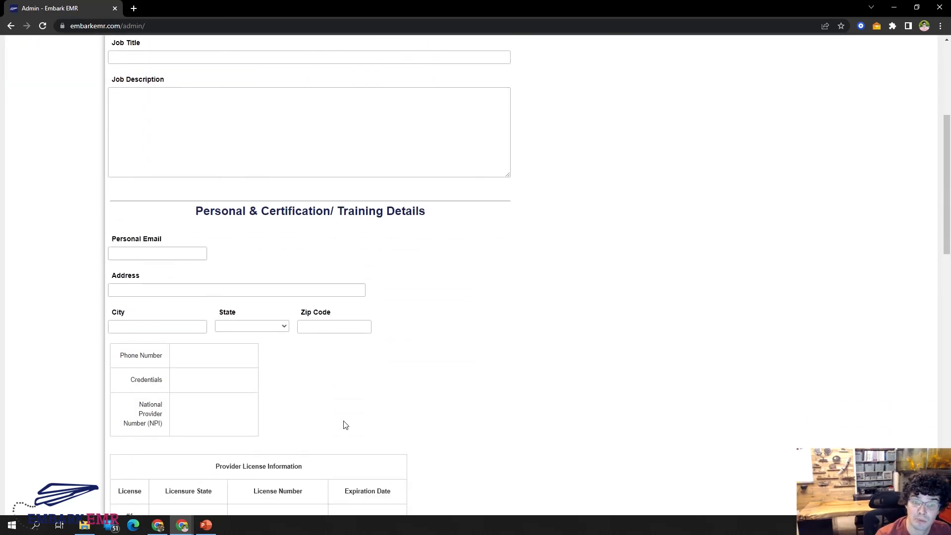
pyautogui.scroll(-2, 427, 282)
pyautogui.scroll(-2, 388, 254)
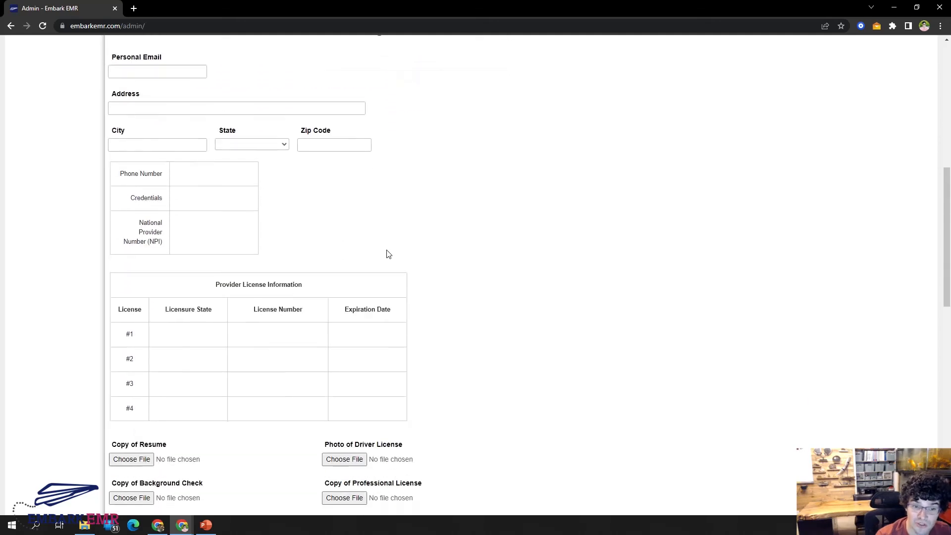
pyautogui.scroll(-1, 388, 254)
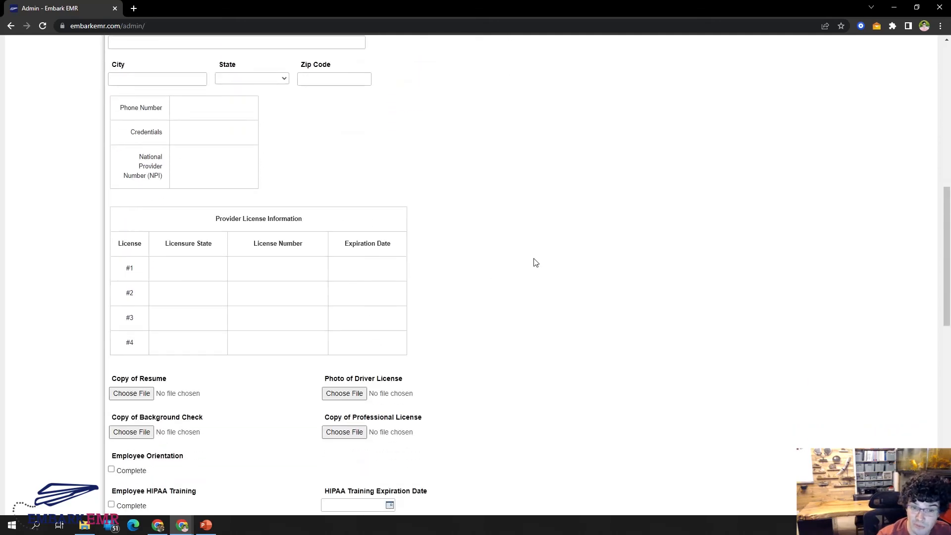
pyautogui.scroll(-3, 535, 262)
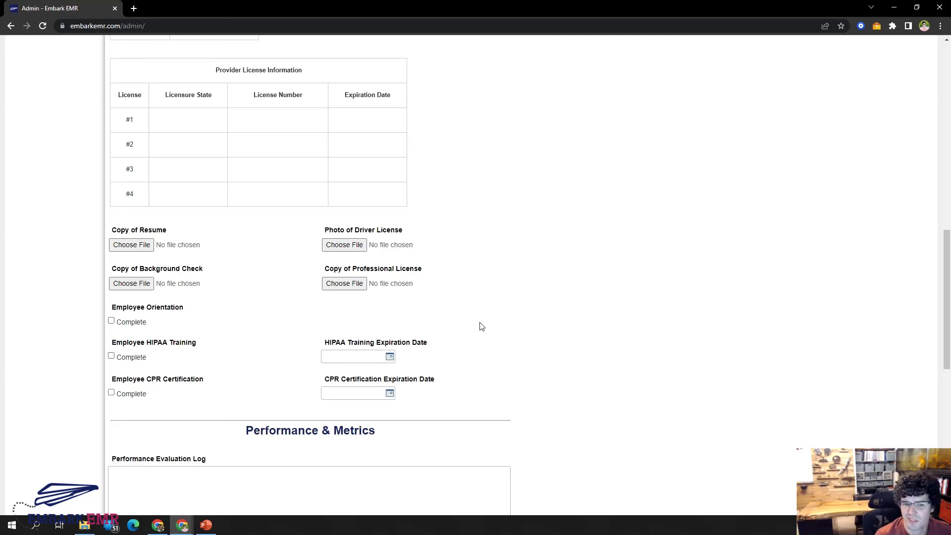
pyautogui.scroll(-1, 500, 327)
pyautogui.scroll(-3, 529, 316)
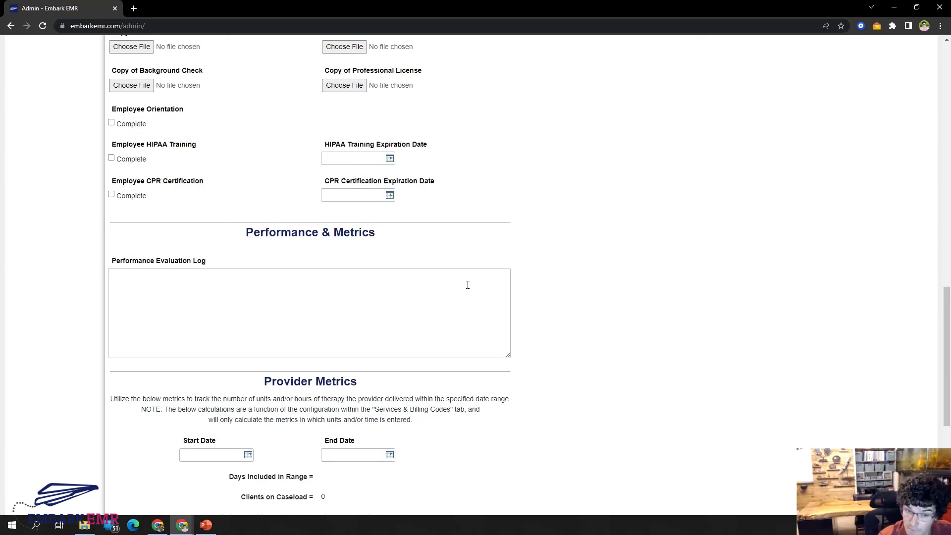
pyautogui.scroll(-3, 574, 286)
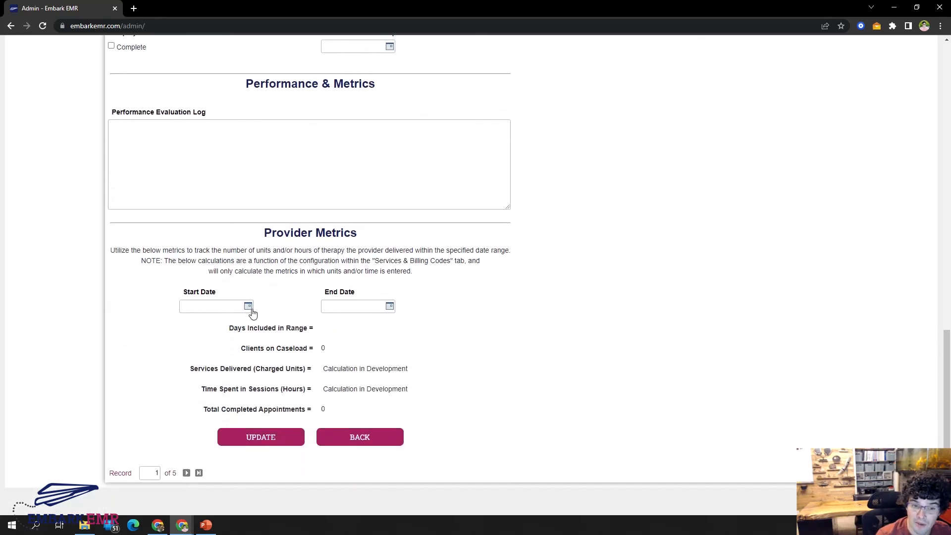